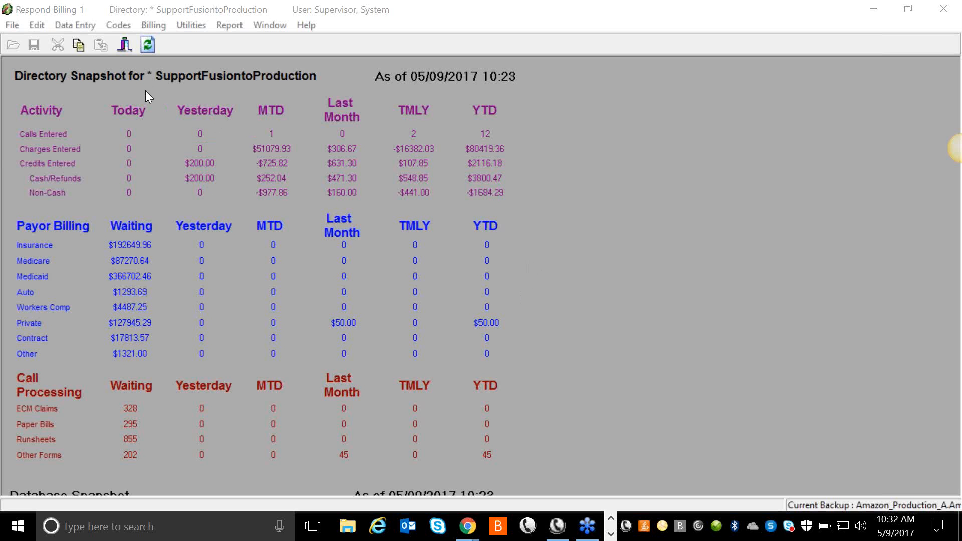
Open the Recreate ECM dialog and pick batch 100301 from the batch number search list.
click(157, 28)
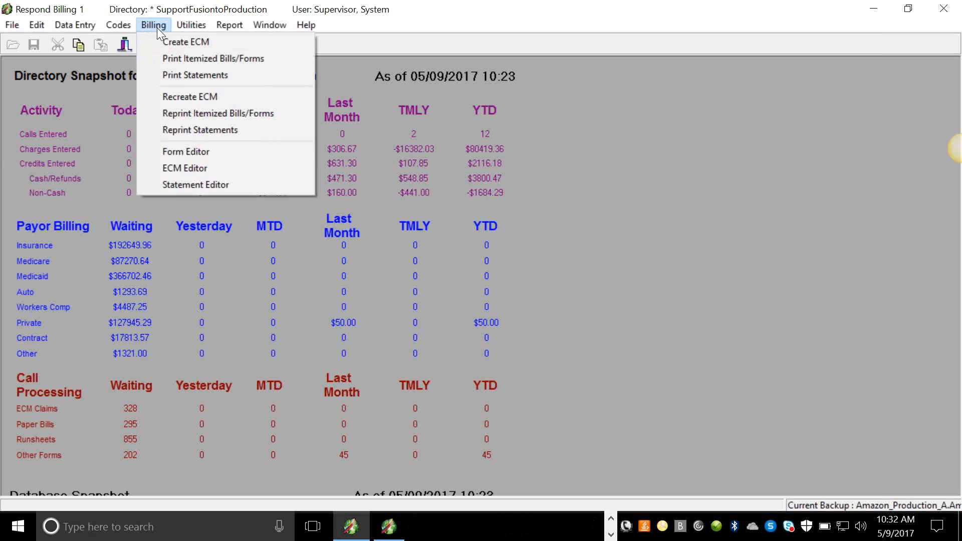
click(178, 103)
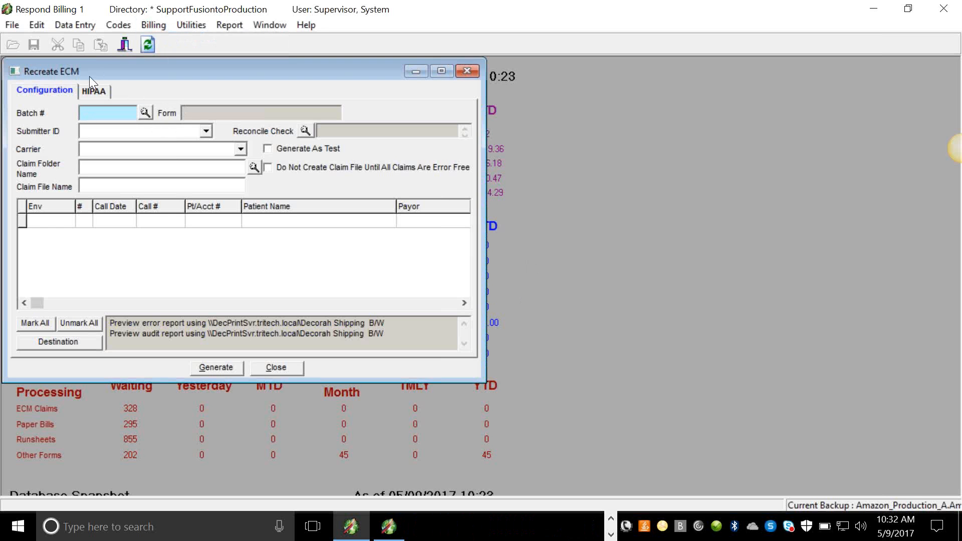
click(144, 112)
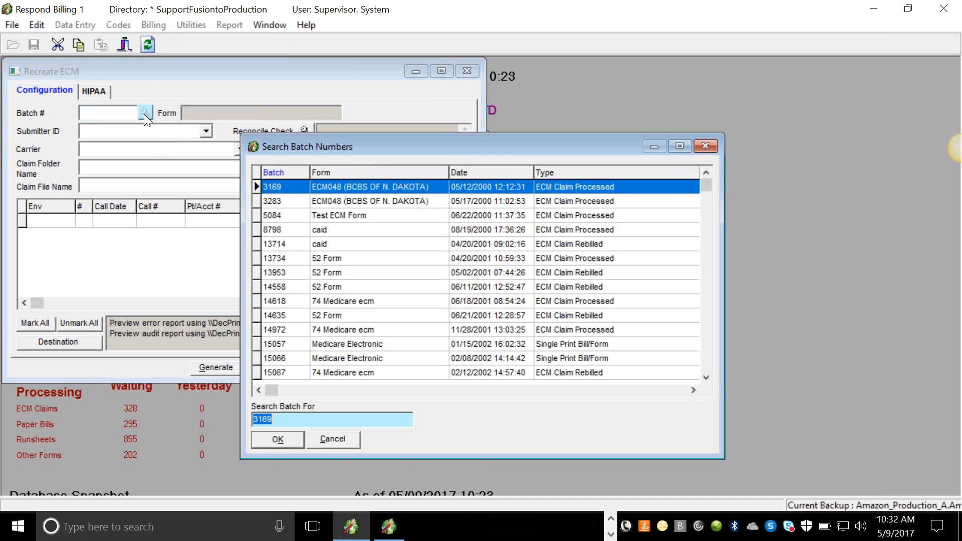
drag(702, 184, 710, 373)
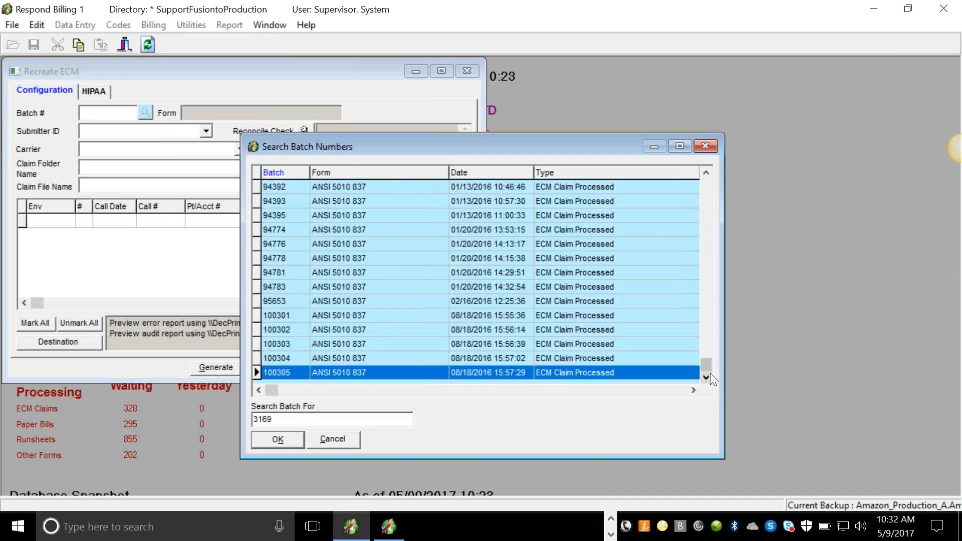
double_click(482, 315)
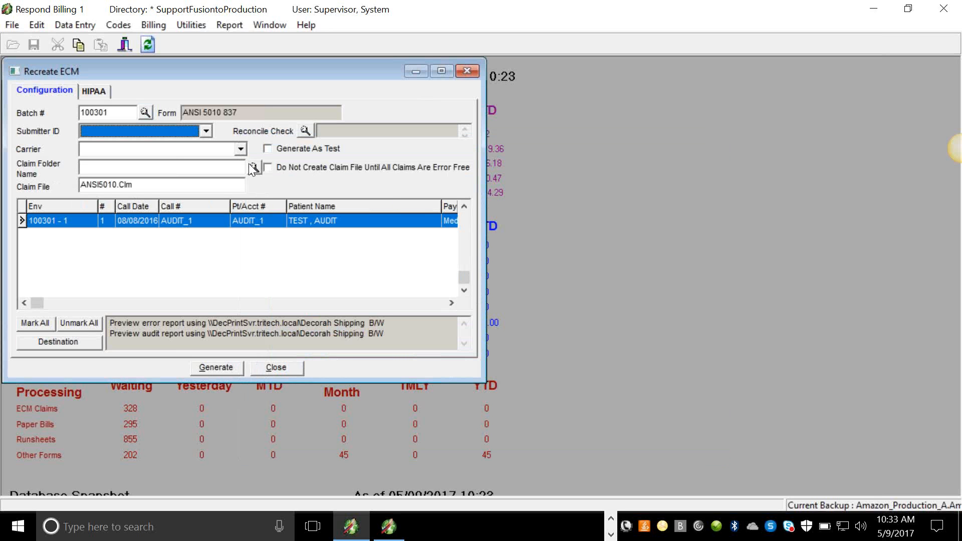
Set the submitter ID to NH1004120SITE and the carrier to Universal 5010.
click(206, 132)
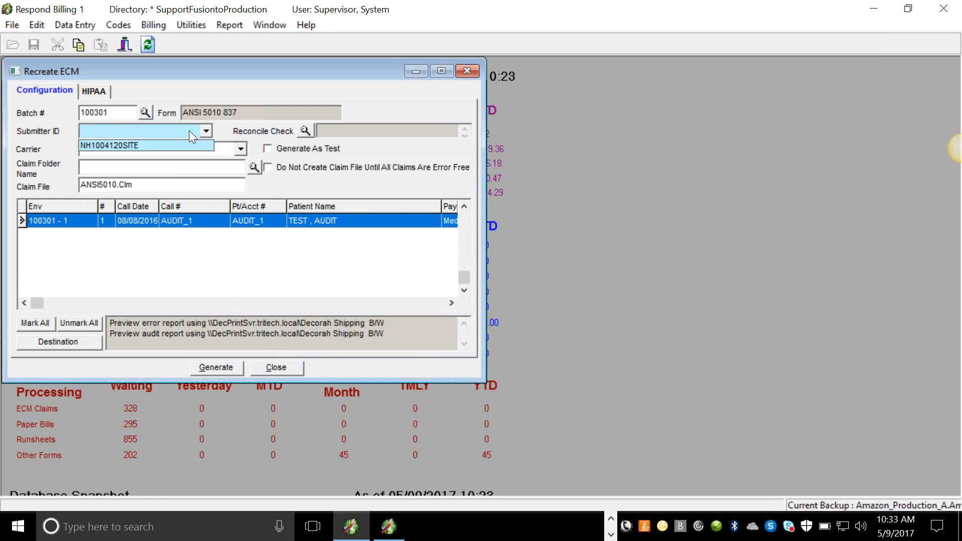
click(174, 143)
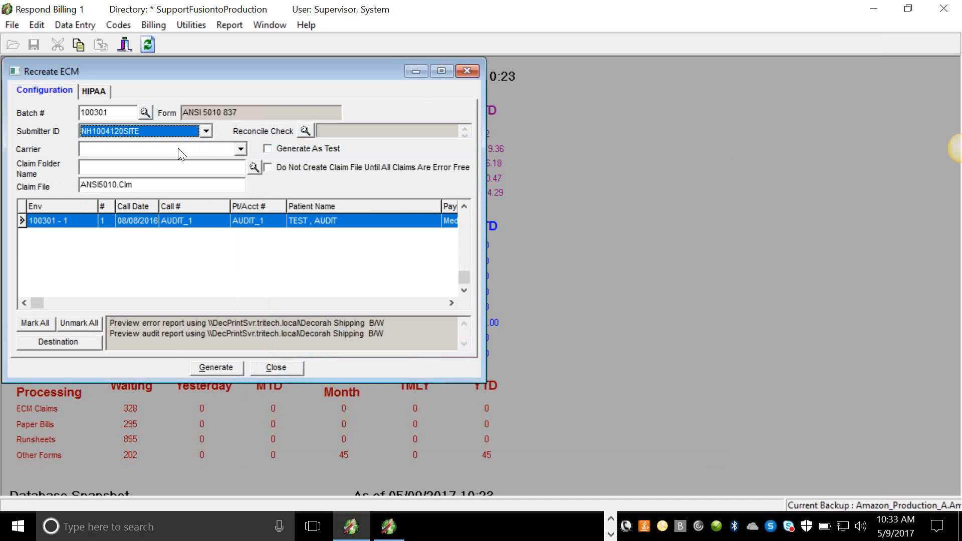
click(241, 148)
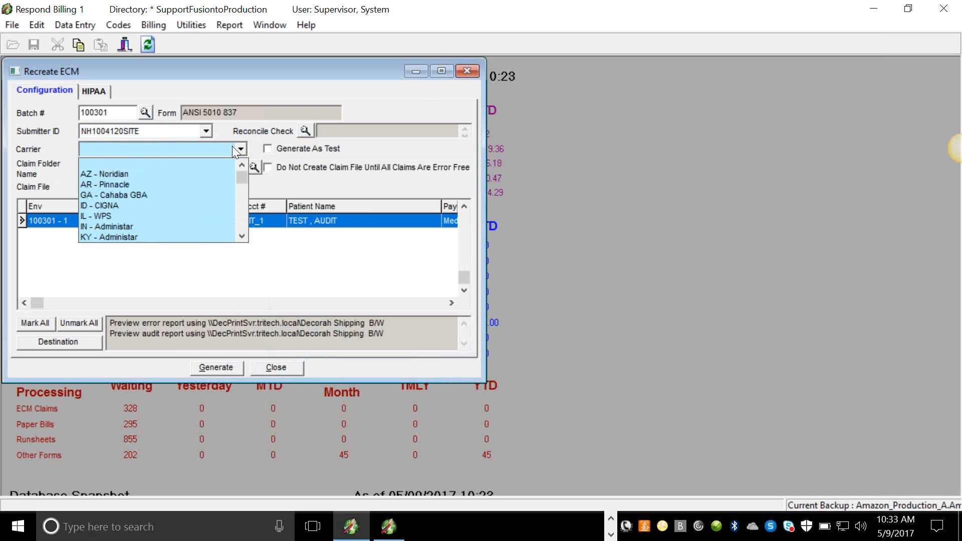
scroll(242, 201, down, 5)
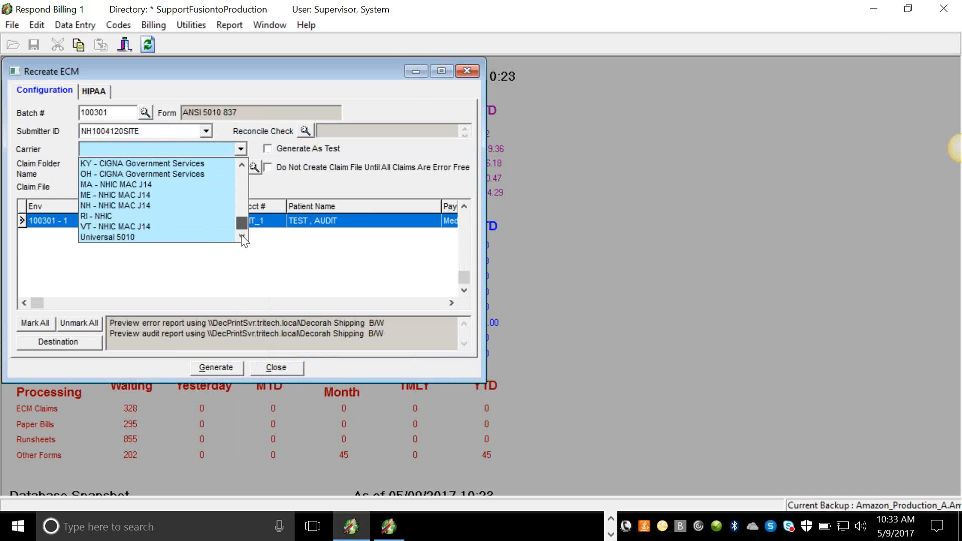
click(135, 238)
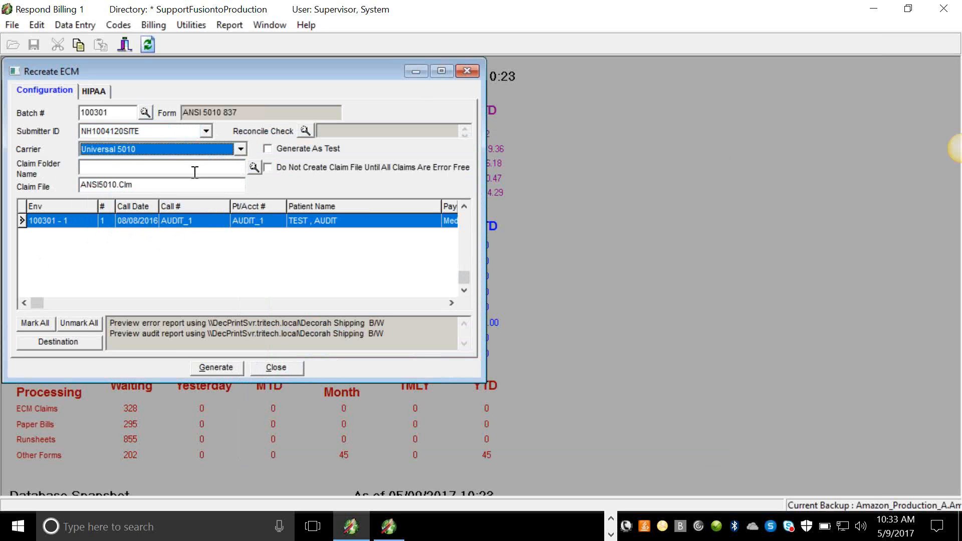
Browse to the Net_Amazon\Claim Files folder under SweetProduction\Amazon and set it as the claim folder.
click(253, 167)
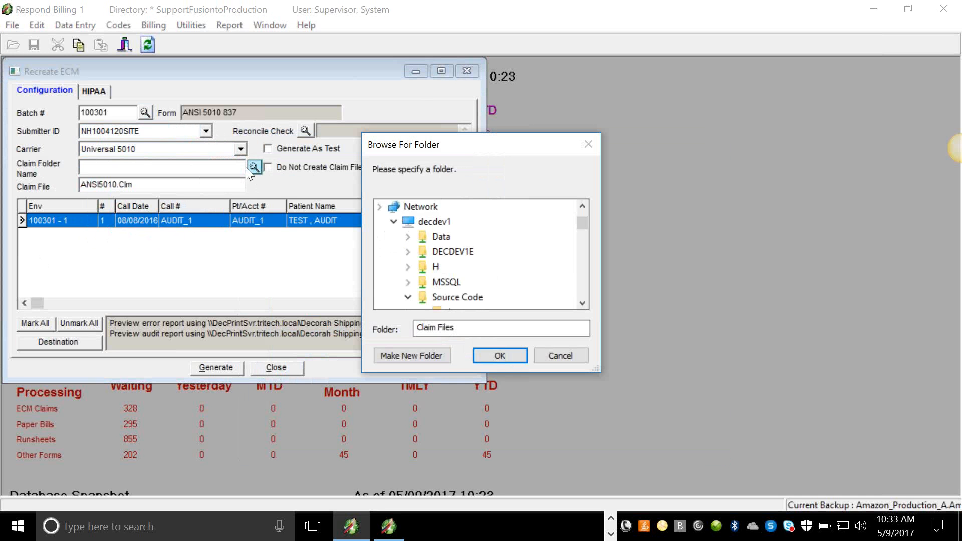
scroll(585, 229, down, 1)
drag(587, 234, 579, 288)
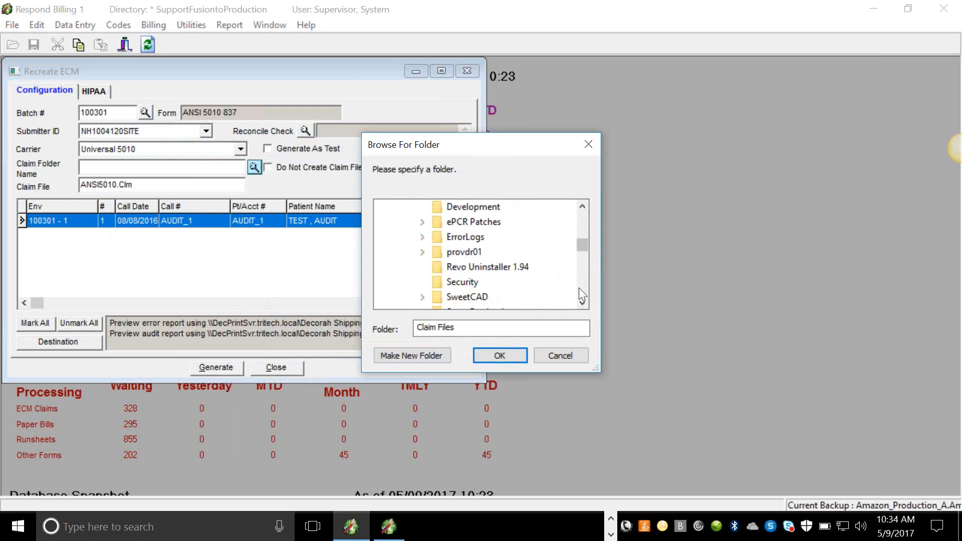
click(579, 287)
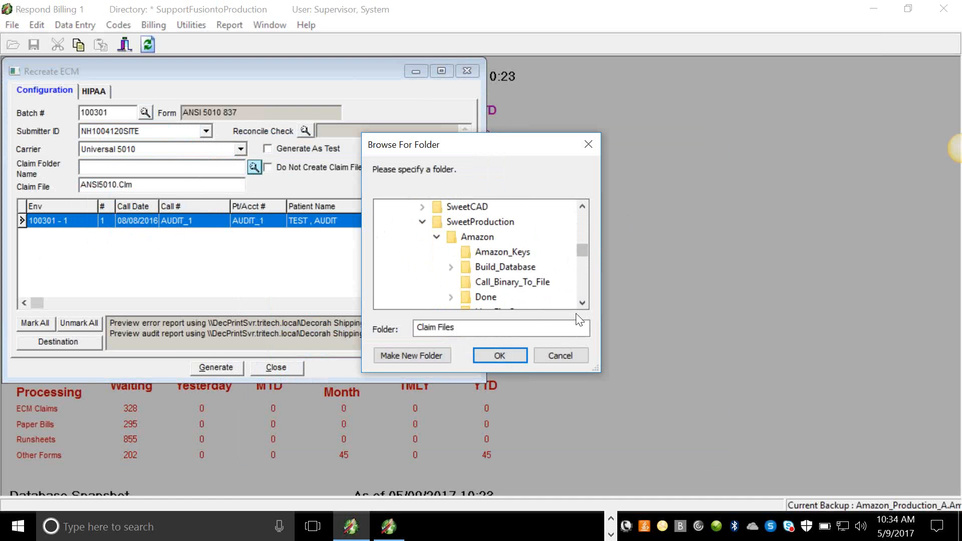
click(582, 301)
click(583, 301)
click(582, 302)
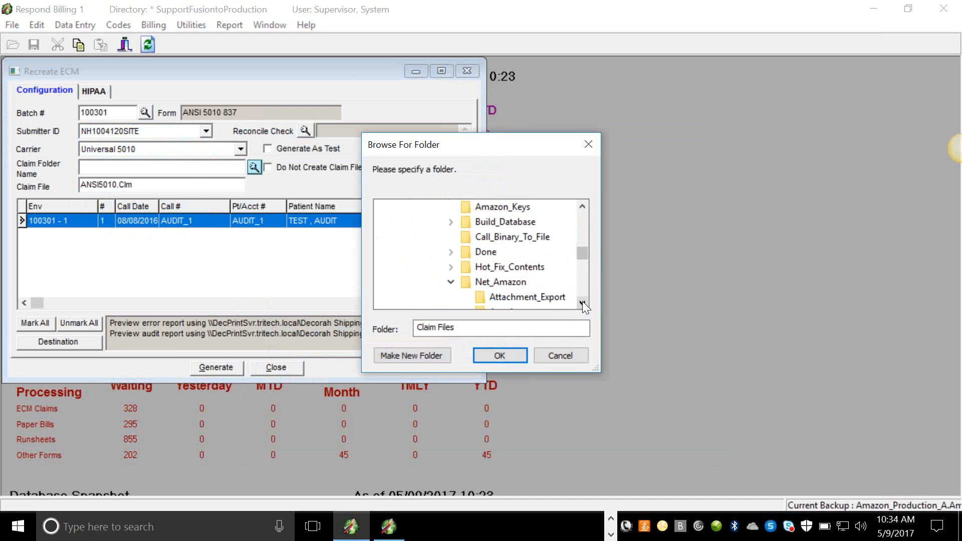
click(582, 302)
click(582, 301)
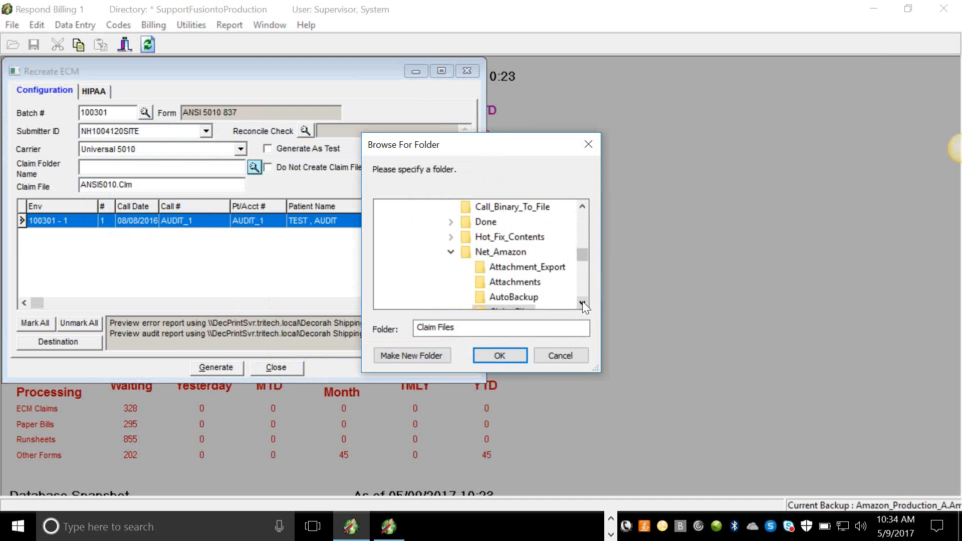
click(496, 253)
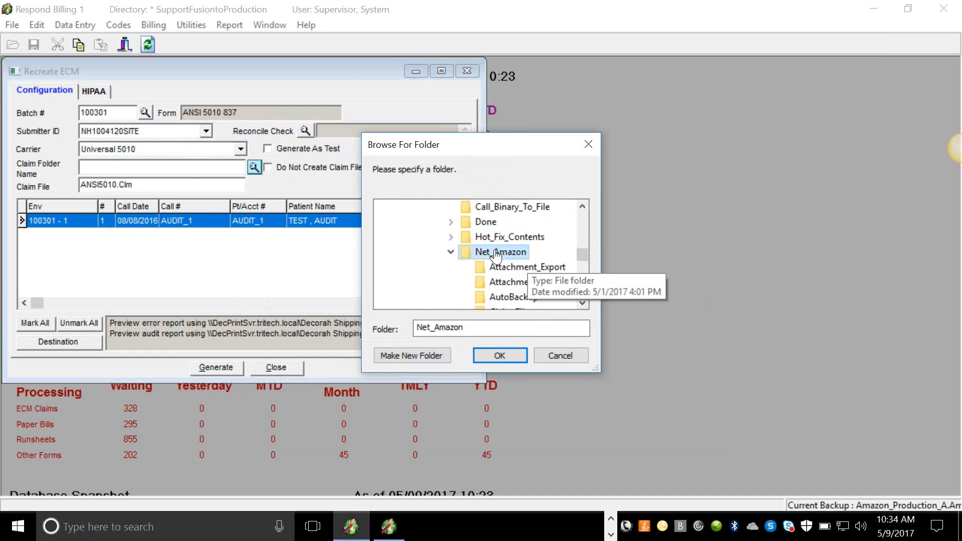
click(583, 304)
click(582, 302)
click(511, 281)
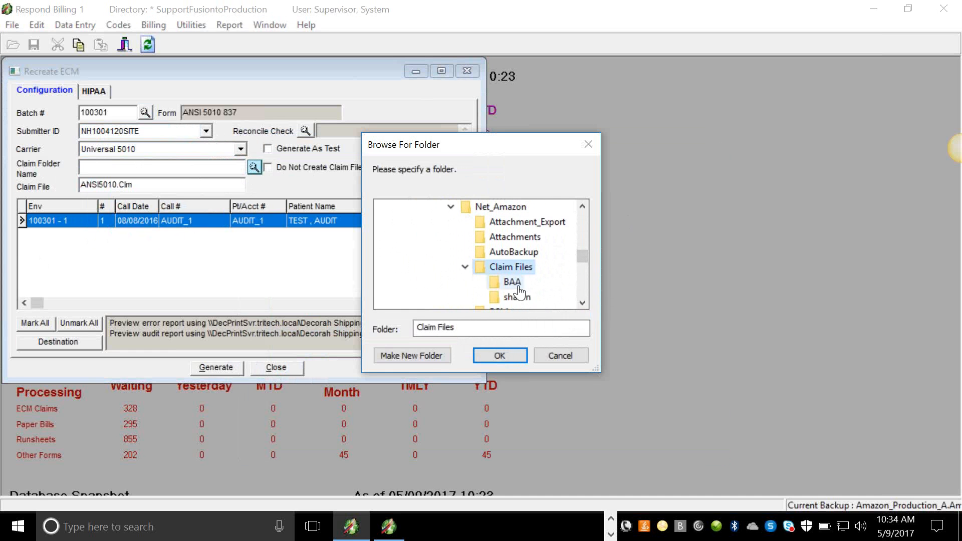
click(509, 354)
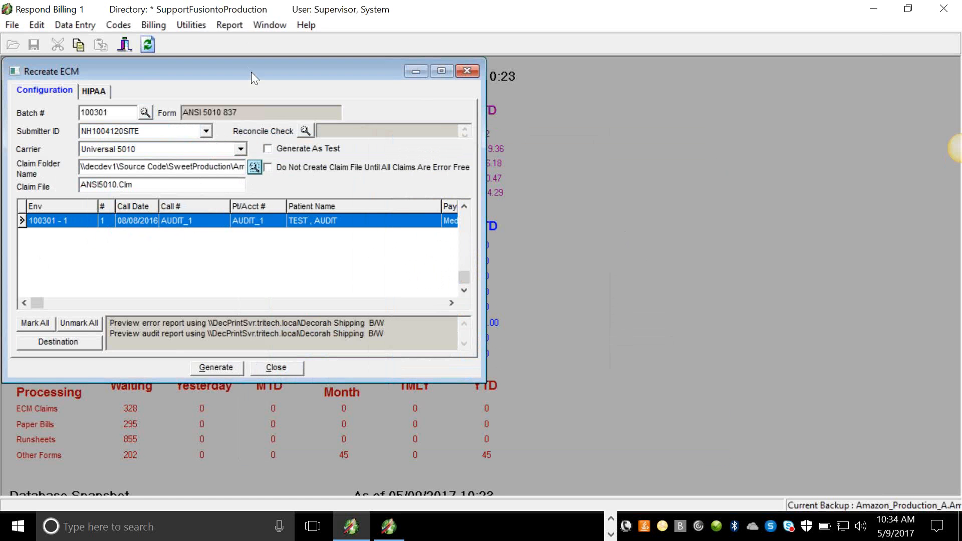
Open the Create ECM dialog and load the 5010Test stored parameters.
drag(305, 71, 529, 76)
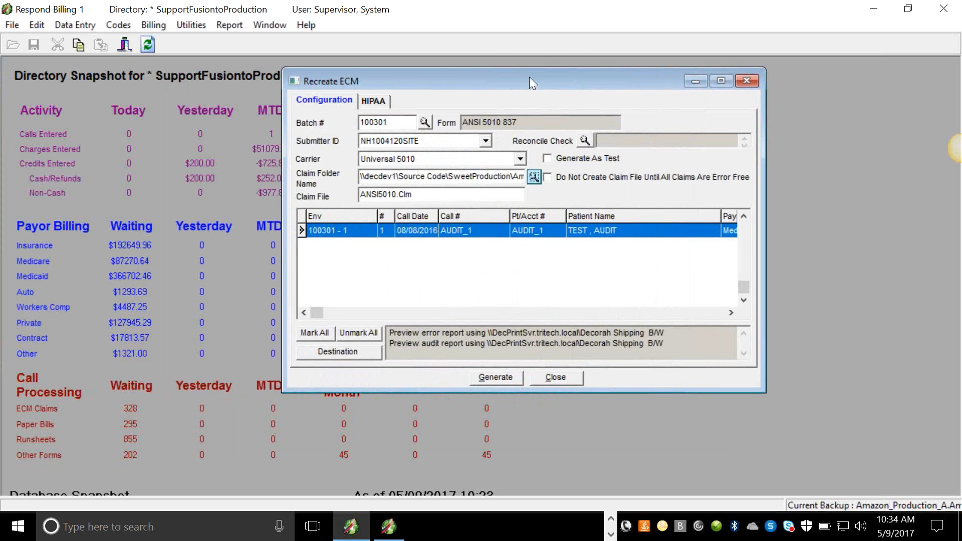
click(153, 24)
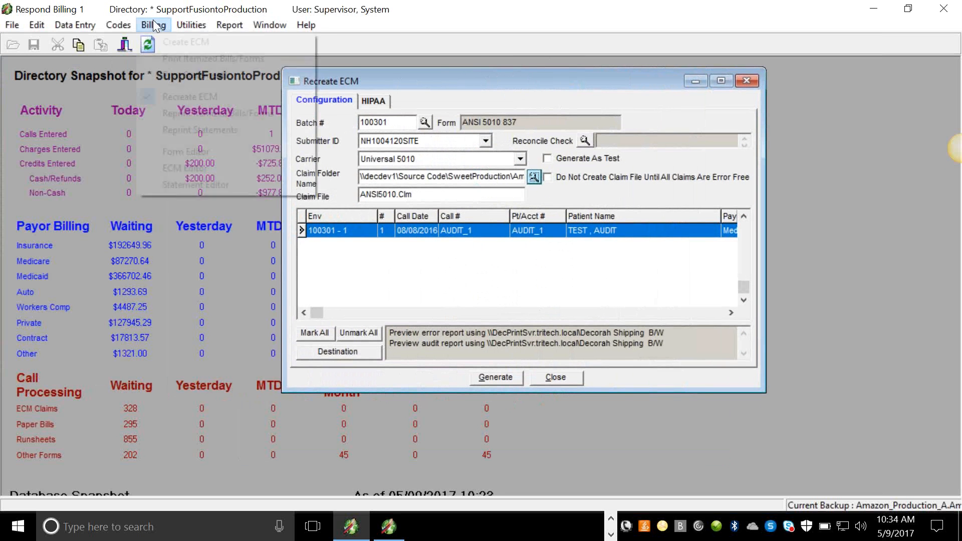
click(161, 43)
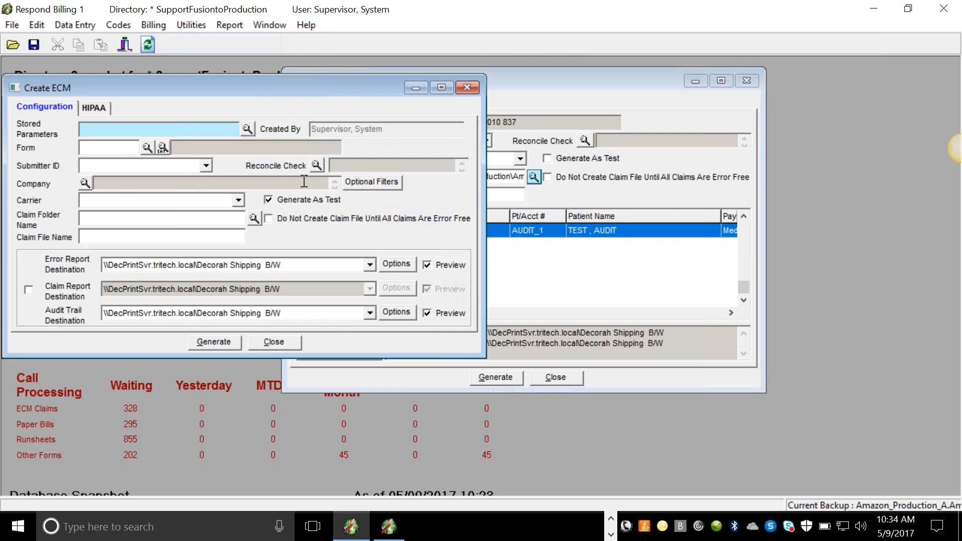
click(249, 128)
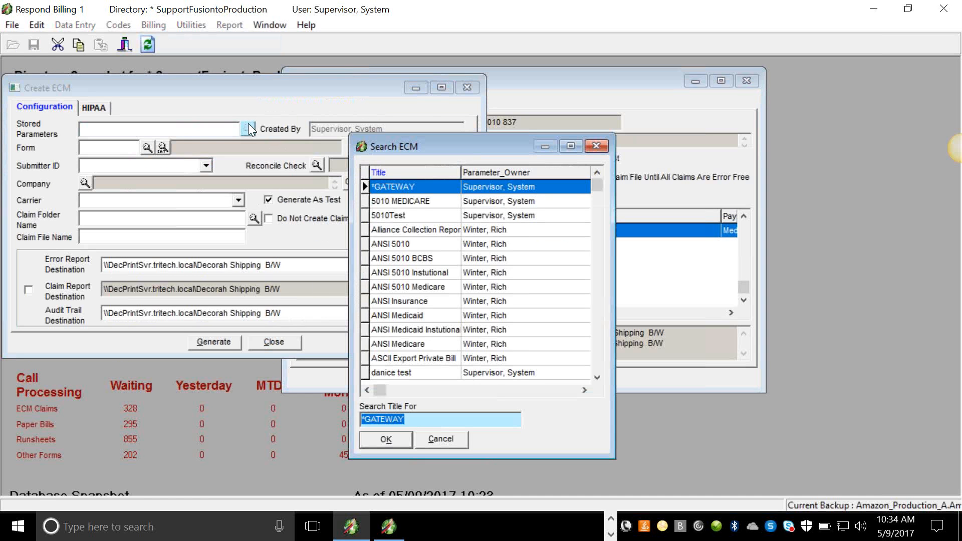
double_click(418, 217)
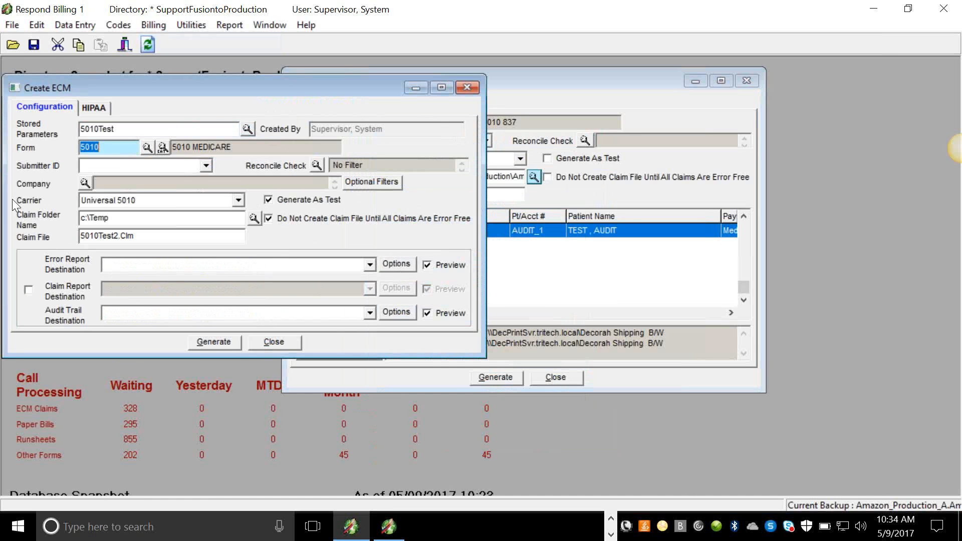
Copy the c:\Temp claim folder path from the Create ECM dialog.
drag(160, 221, 79, 210)
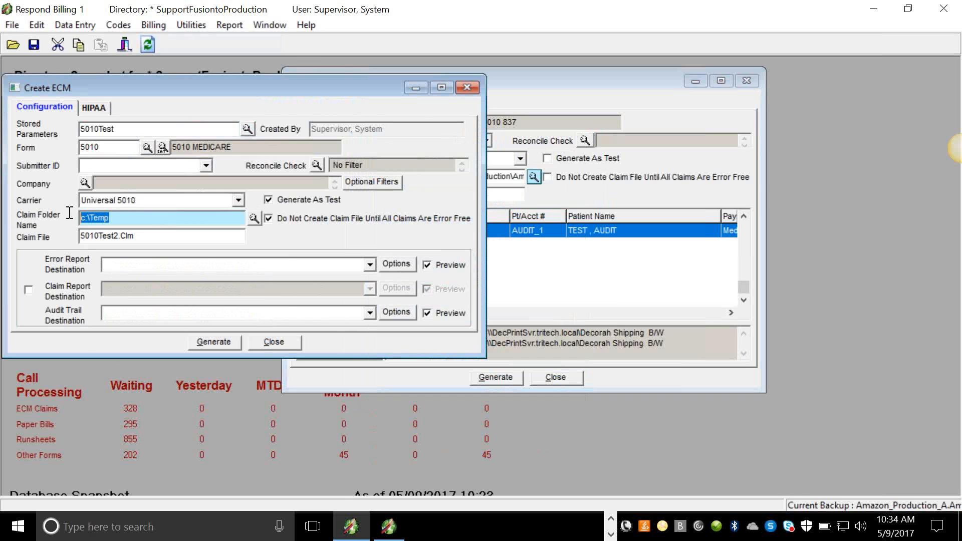
right_click(87, 216)
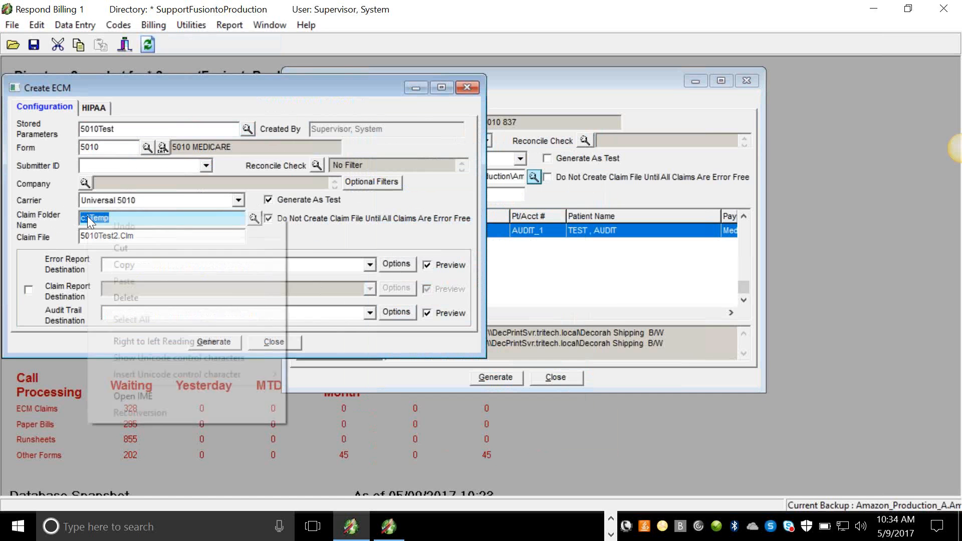
click(128, 269)
Clear the claim folder path in the Recreate ECM dialog.
click(514, 180)
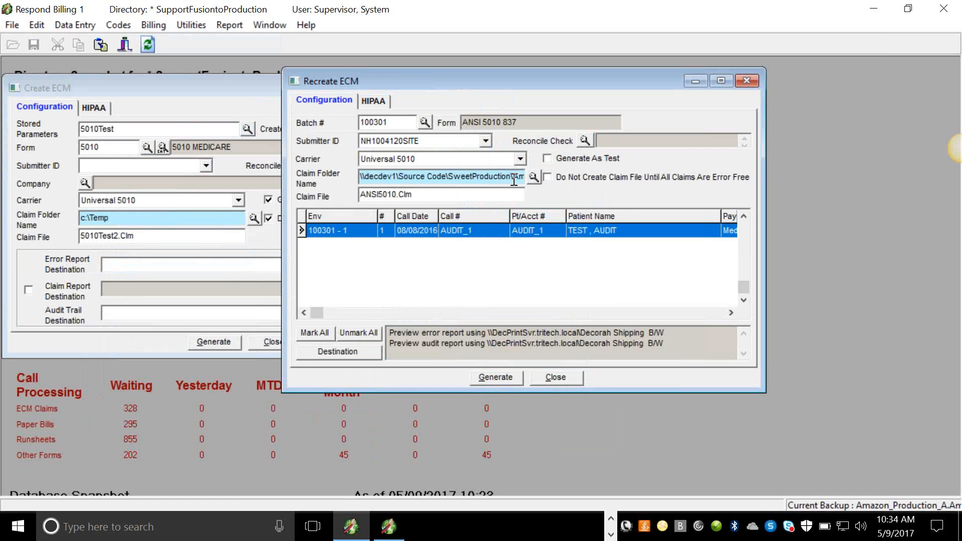
key(Delete)
key(Delete)
drag(521, 176, 343, 176)
key(Delete)
key(Delete)
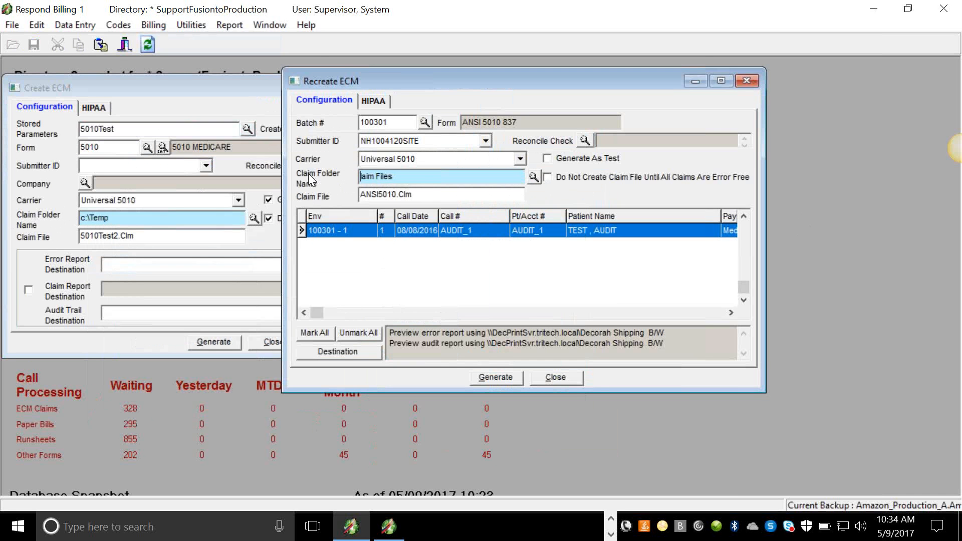
drag(394, 176, 345, 179)
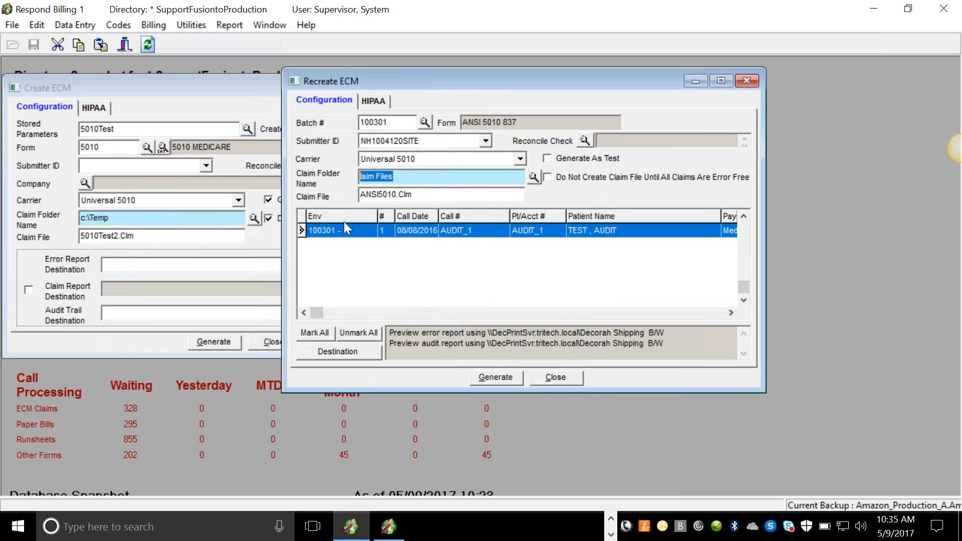
key(Delete)
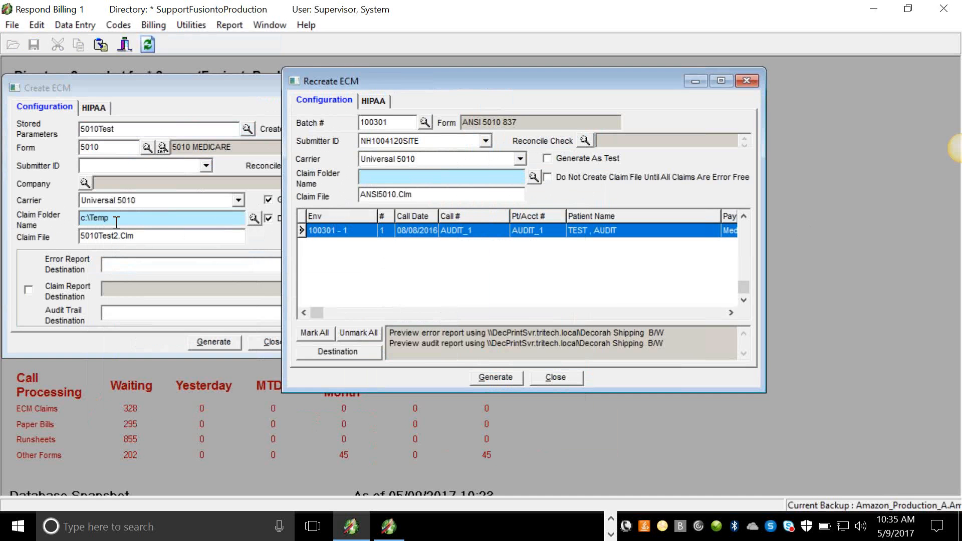
Copy the c:\Temp path again and paste it as the Recreate ECM claim folder.
drag(116, 222, 79, 219)
right_click(100, 215)
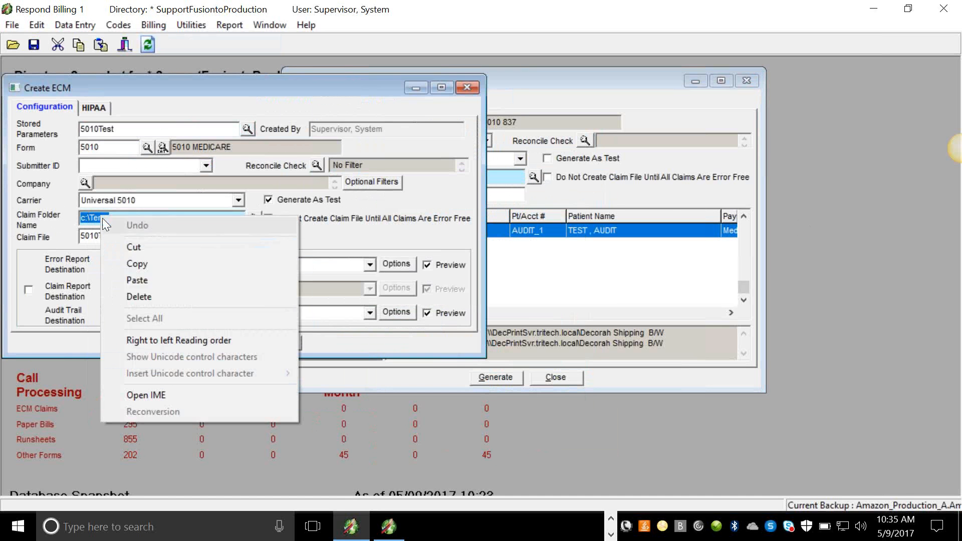
click(131, 263)
click(501, 177)
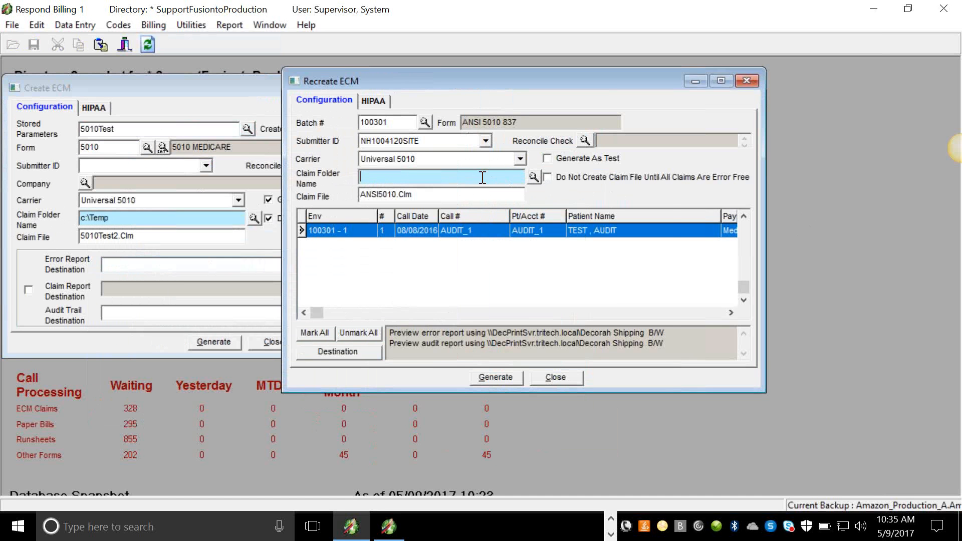
right_click(474, 178)
click(507, 245)
Copy the 5010Test2.Clm claim file name from the Create ECM dialog.
drag(159, 234, 79, 235)
right_click(92, 239)
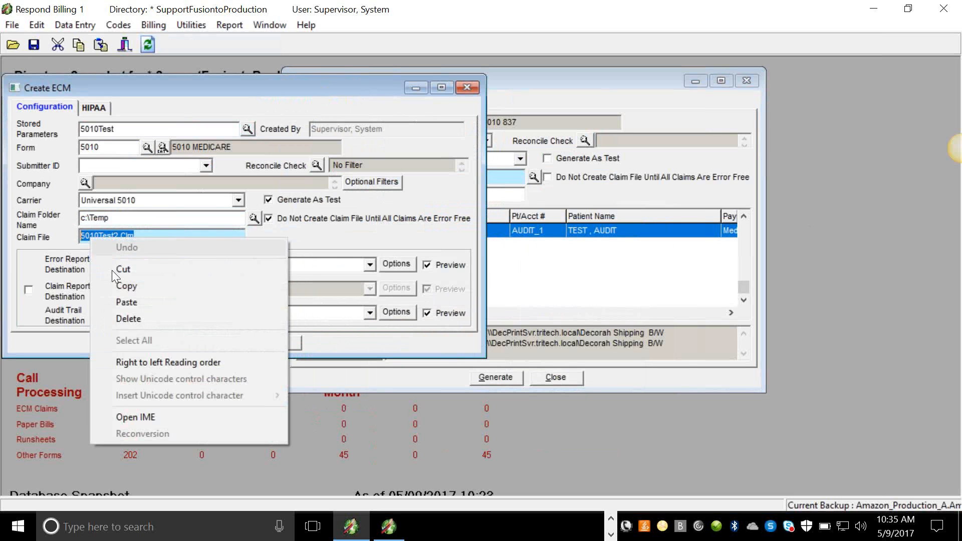
click(128, 286)
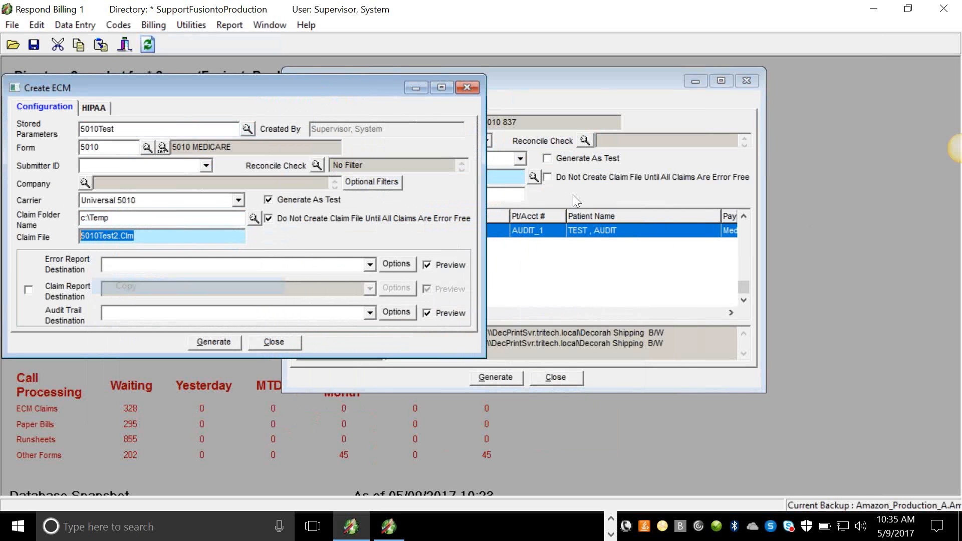
Clear the claim file name in the Recreate ECM dialog.
click(506, 195)
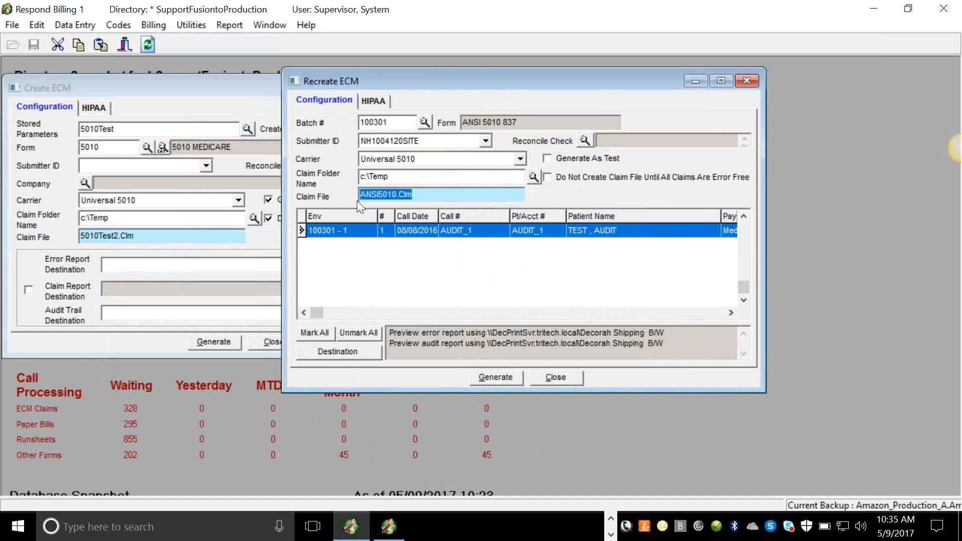
text(V)
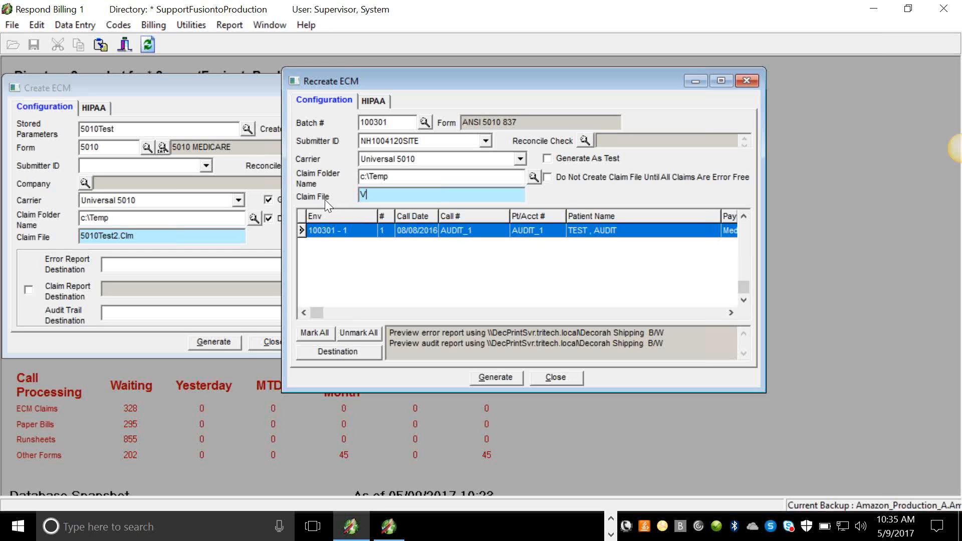
key(BackSpace)
Copy the 5010Test2.Clm claim file name again and paste it as the Recreate ECM claim file.
click(146, 238)
right_click(89, 233)
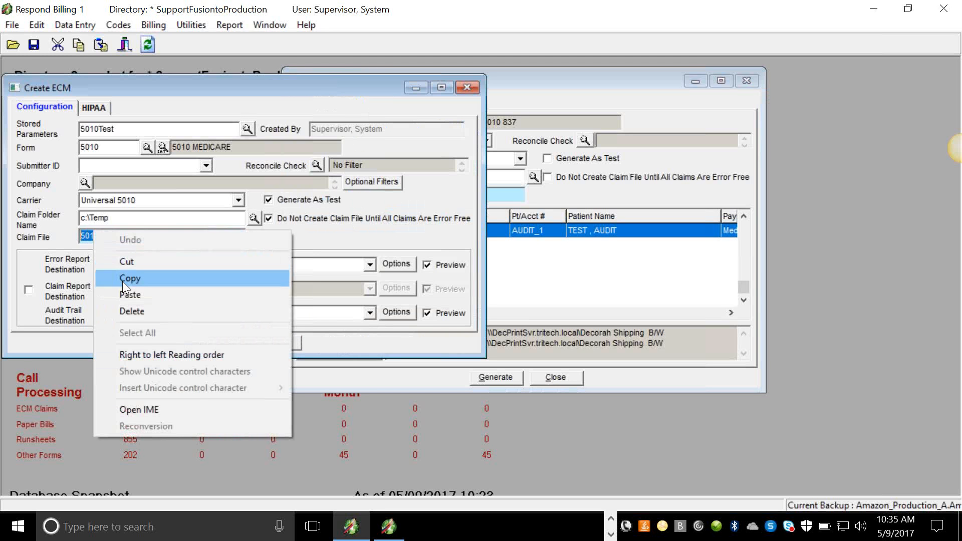
click(131, 280)
click(494, 196)
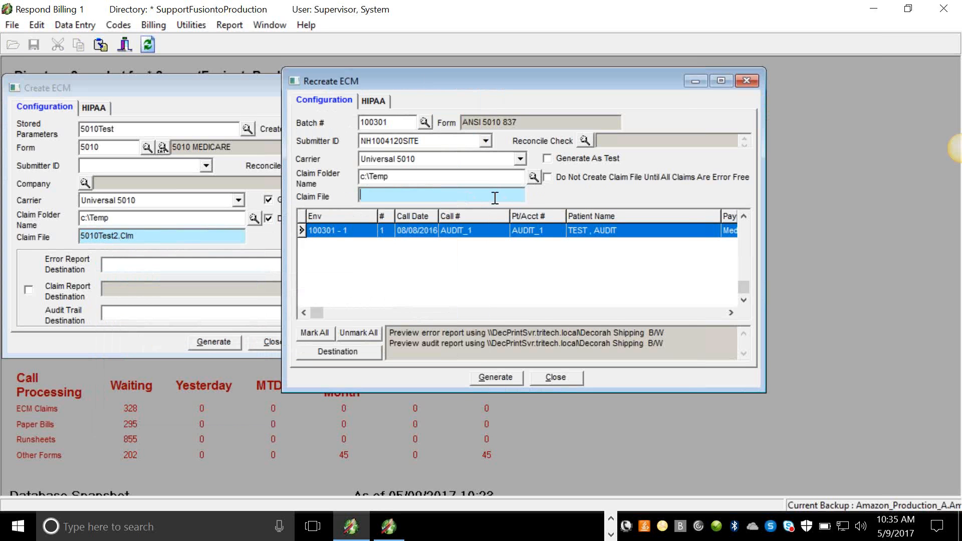
right_click(494, 197)
click(520, 262)
Close the Recreate ECM and Create ECM dialogs and switch to the TriTech.com Billing window.
click(564, 380)
click(269, 343)
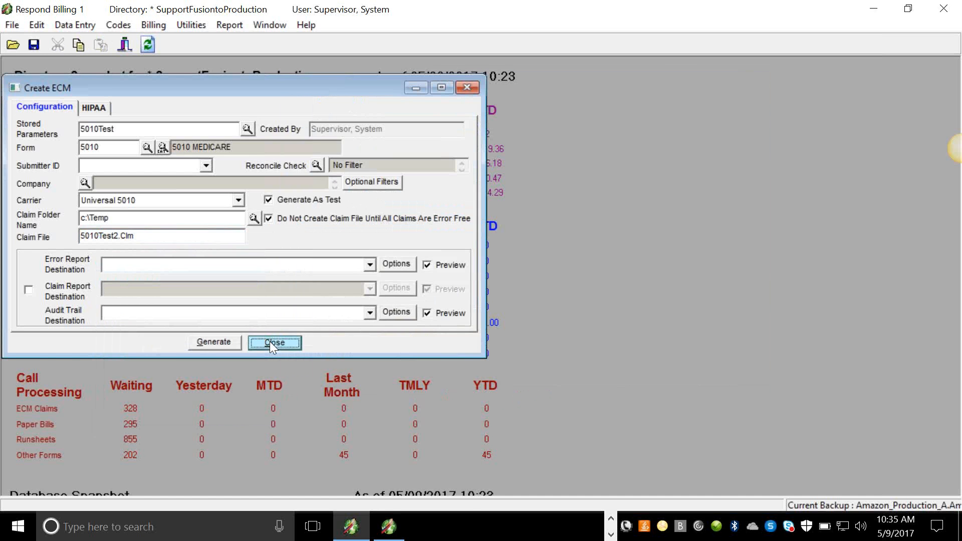
click(394, 534)
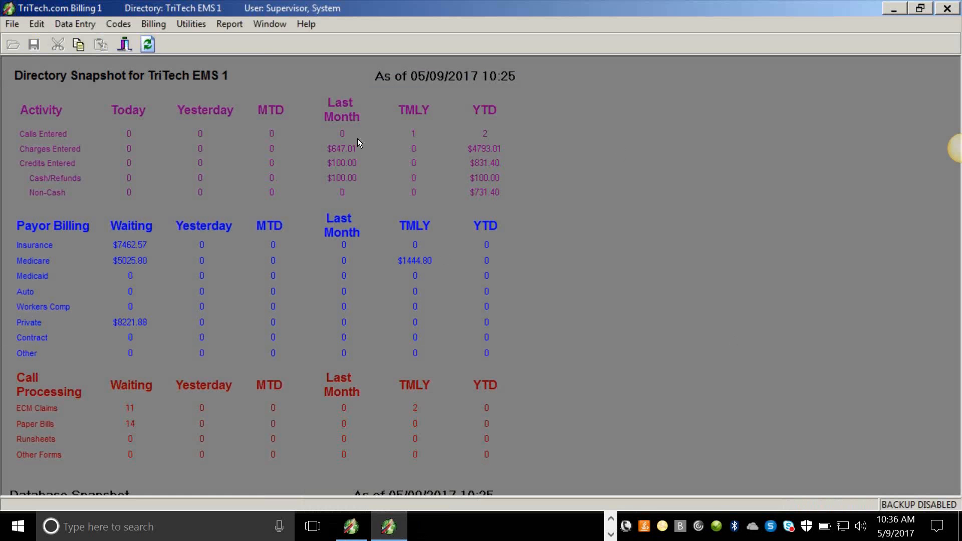
Open Create ECM and load the MEDICARE ELECTRONIC stored parameters.
click(158, 28)
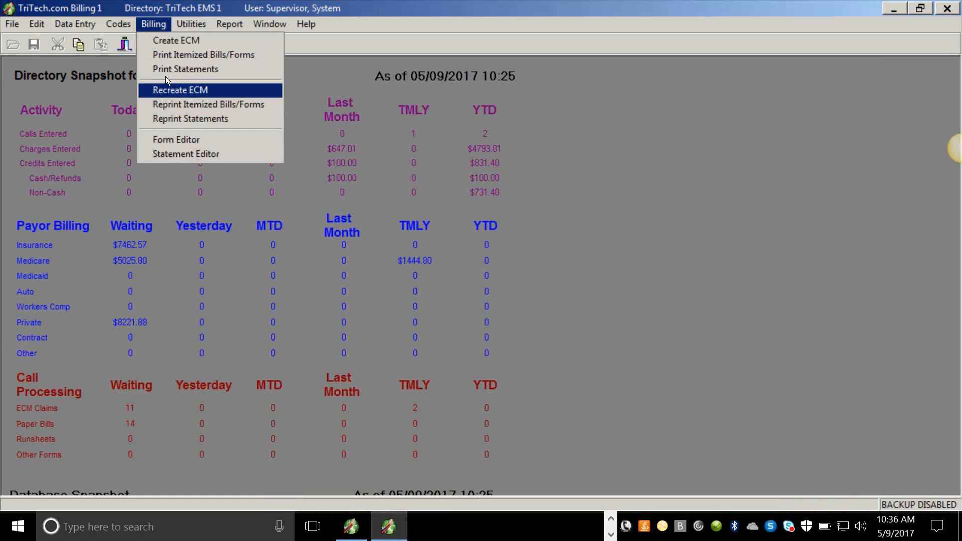
click(161, 42)
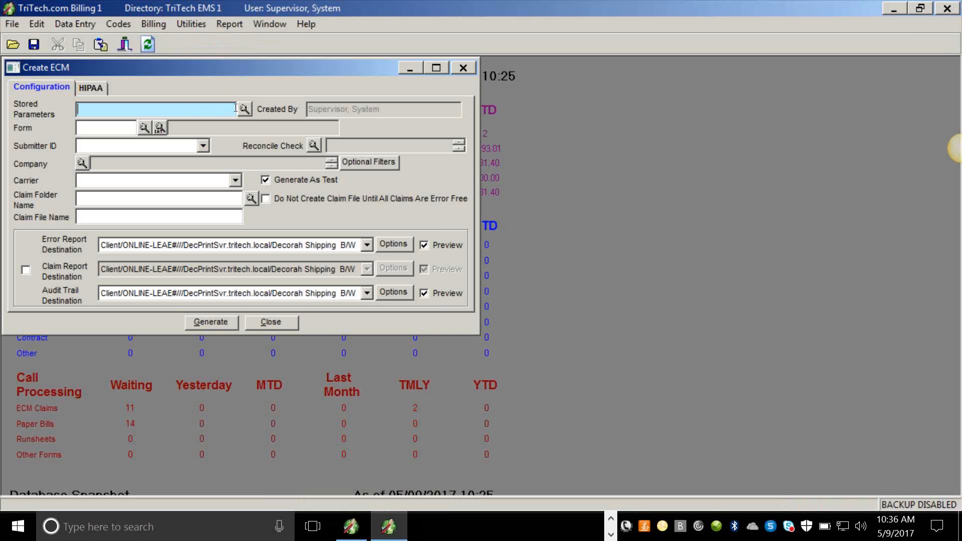
click(244, 110)
click(454, 186)
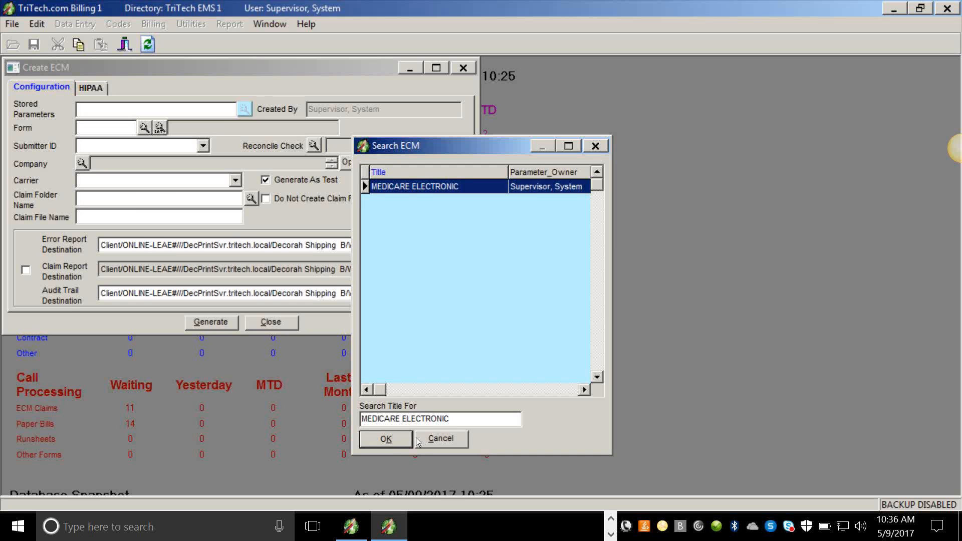
click(391, 446)
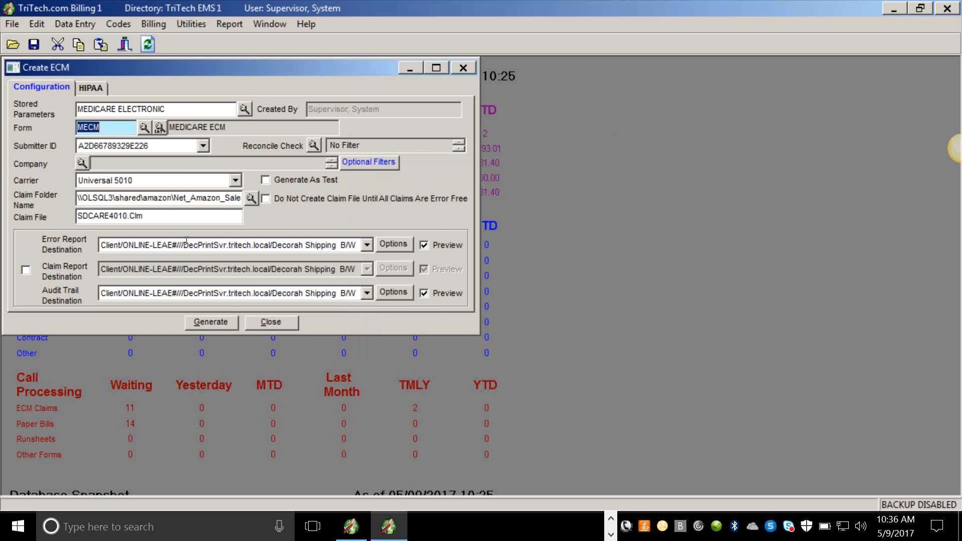
Open the Recreate ECM dialog and move it beside the Create ECM dialog.
click(148, 26)
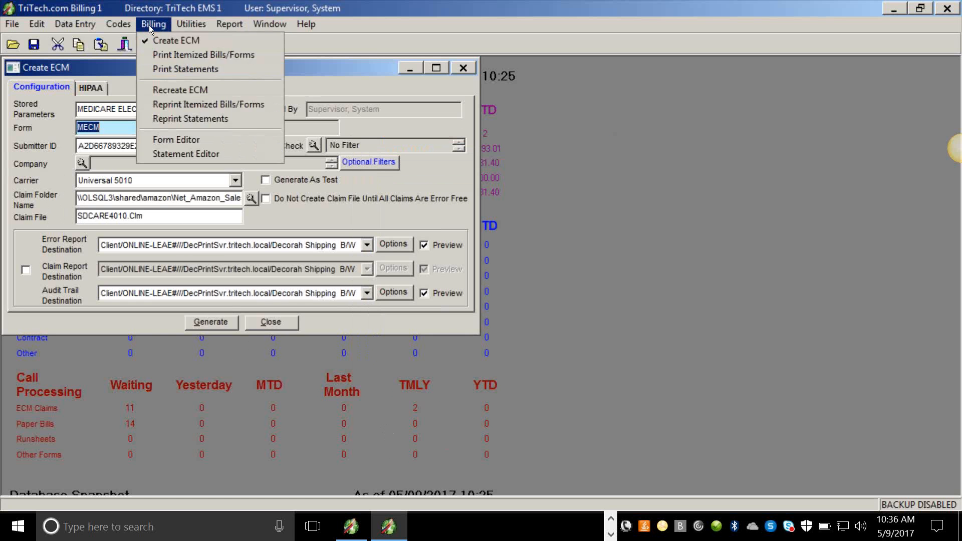
click(154, 91)
drag(157, 82, 549, 100)
Search the batch numbers and select batch 3324 for recreation.
click(551, 144)
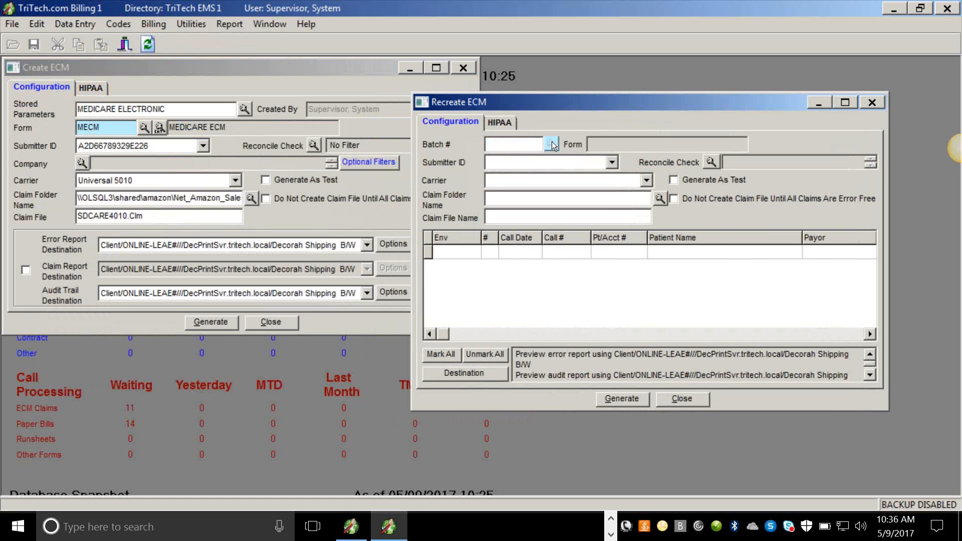
drag(706, 188, 697, 352)
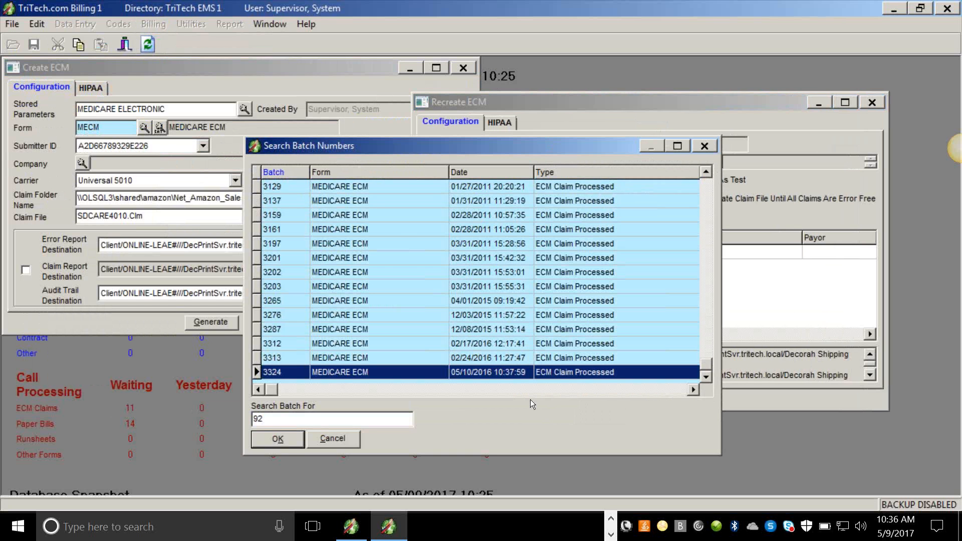
double_click(484, 372)
Pick the listed submitter ID and set the carrier to Universal 5010 in Recreate ECM.
click(610, 162)
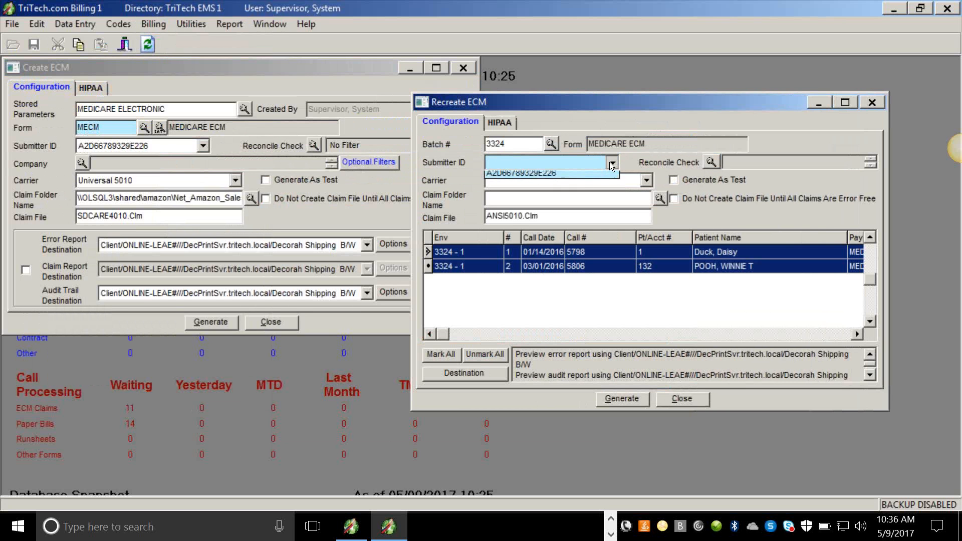
click(561, 176)
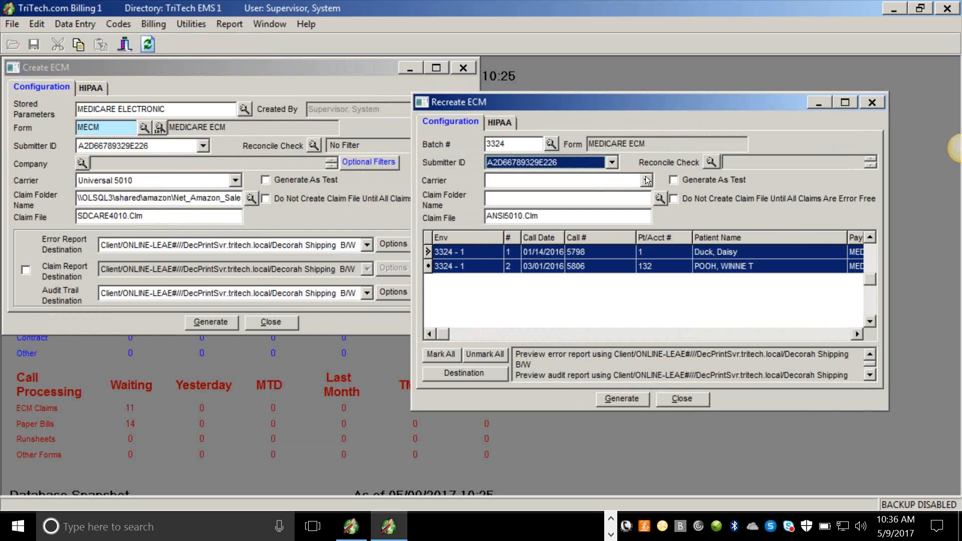
click(649, 181)
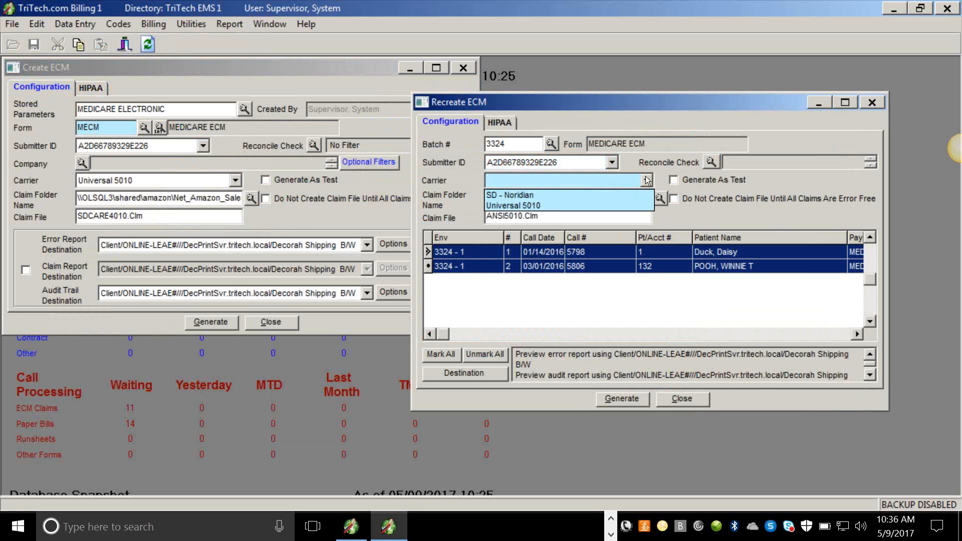
click(527, 205)
Copy the Net_Amazon_SalesDemo Claim Files folder path from Create ECM and paste it as the Recreate ECM claim folder.
click(125, 204)
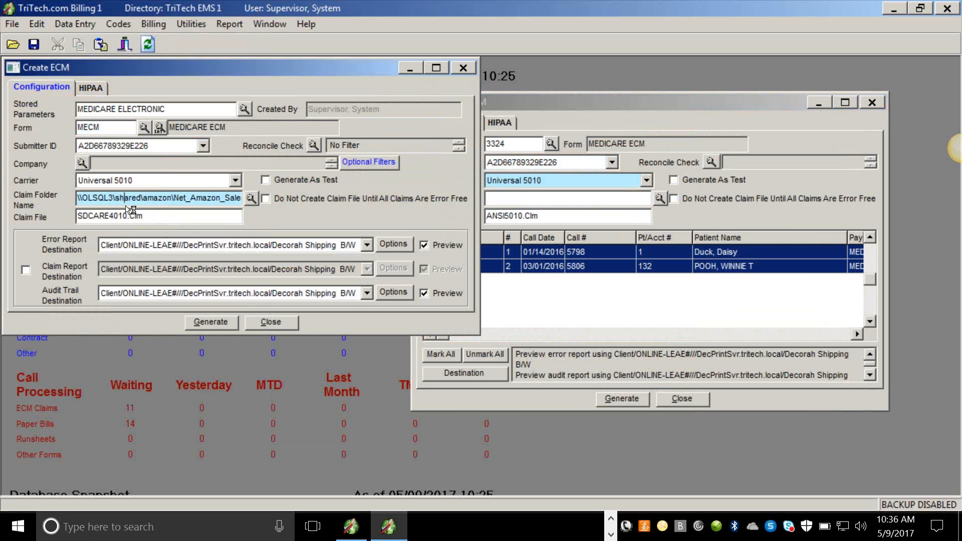
click(147, 199)
double_click(160, 196)
right_click(162, 196)
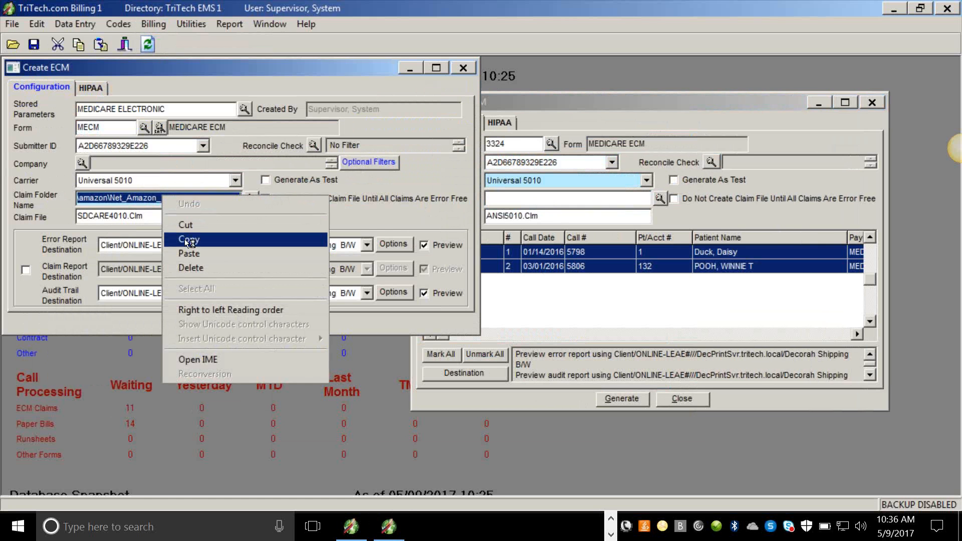
click(184, 239)
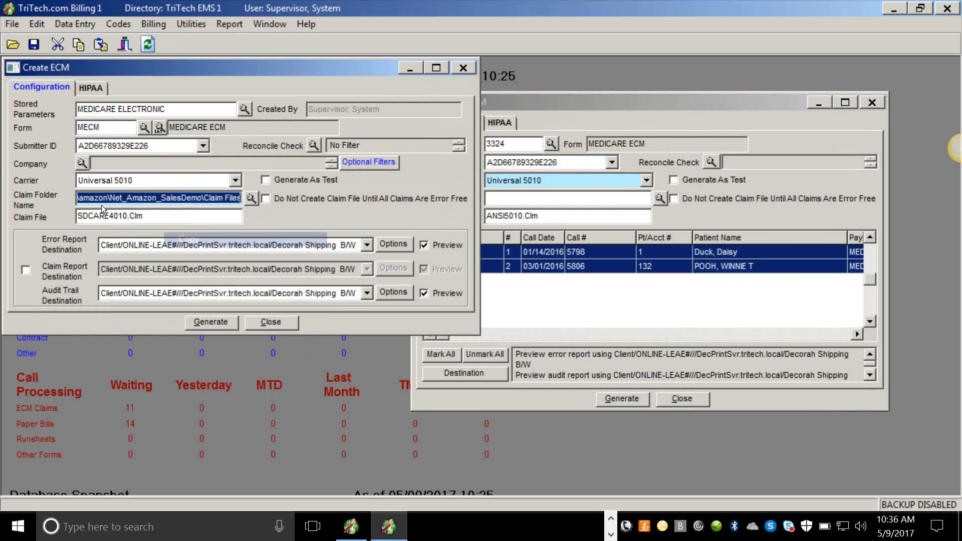
click(552, 196)
right_click(552, 196)
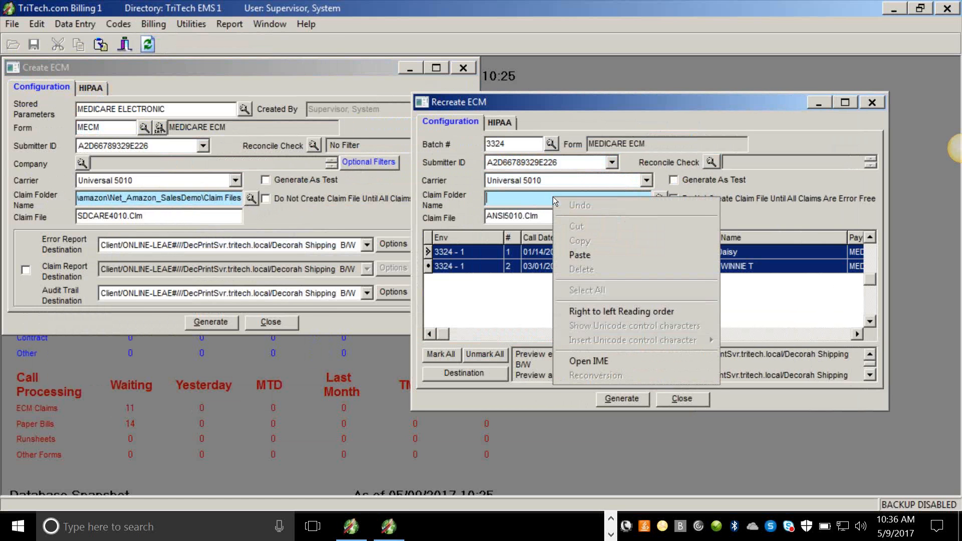
click(580, 256)
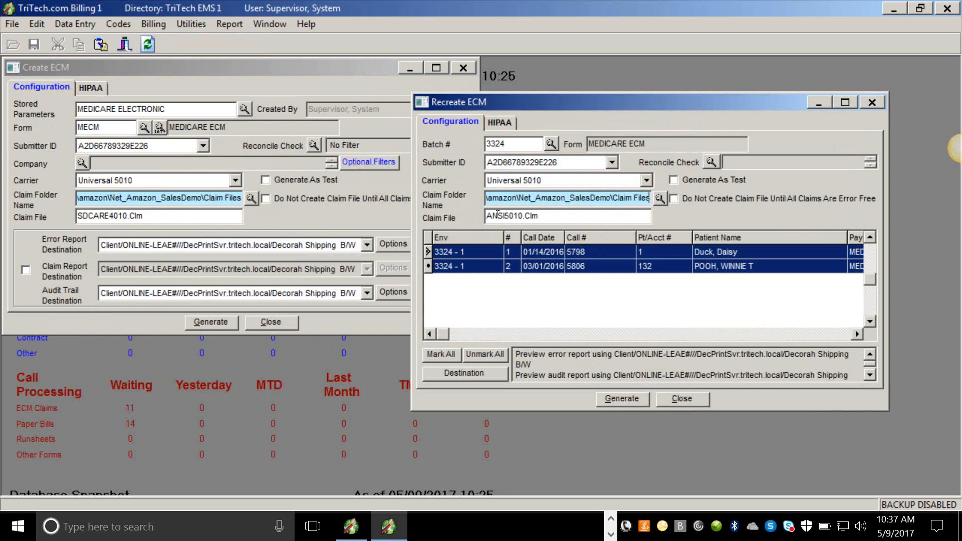
Copy the SDCARE4010.Clm claim file name from Create ECM and paste it over the Recreate ECM claim file.
drag(169, 215, 81, 215)
right_click(107, 212)
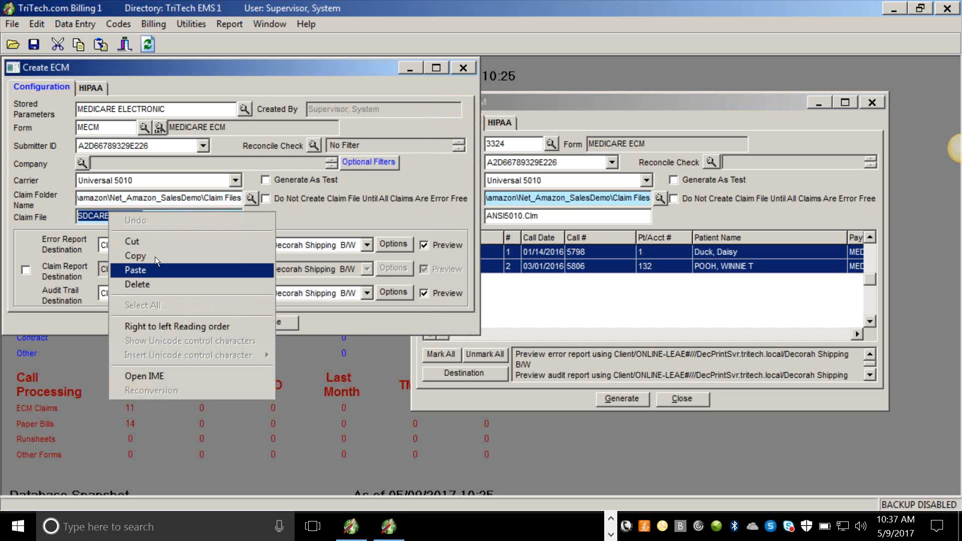
click(150, 254)
click(549, 222)
drag(549, 216, 486, 215)
right_click(514, 213)
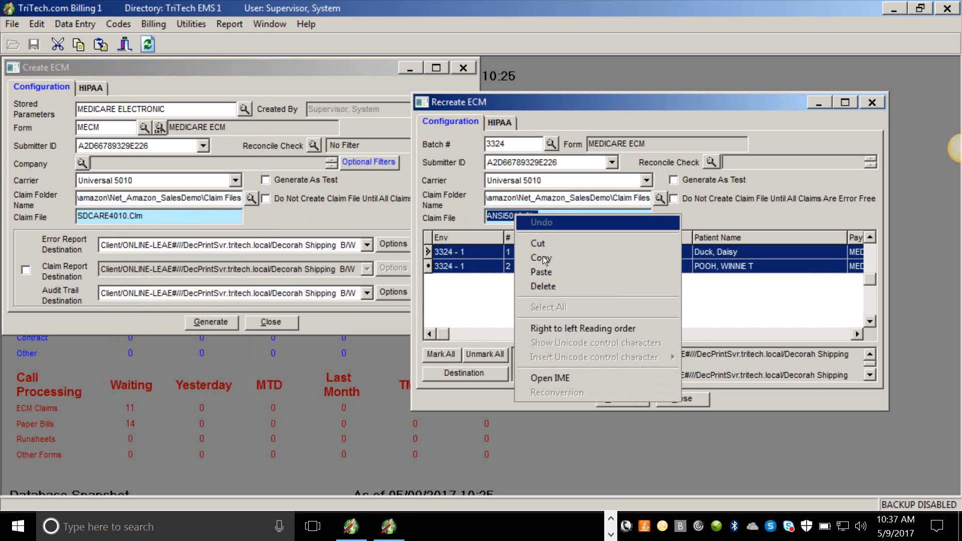
click(543, 272)
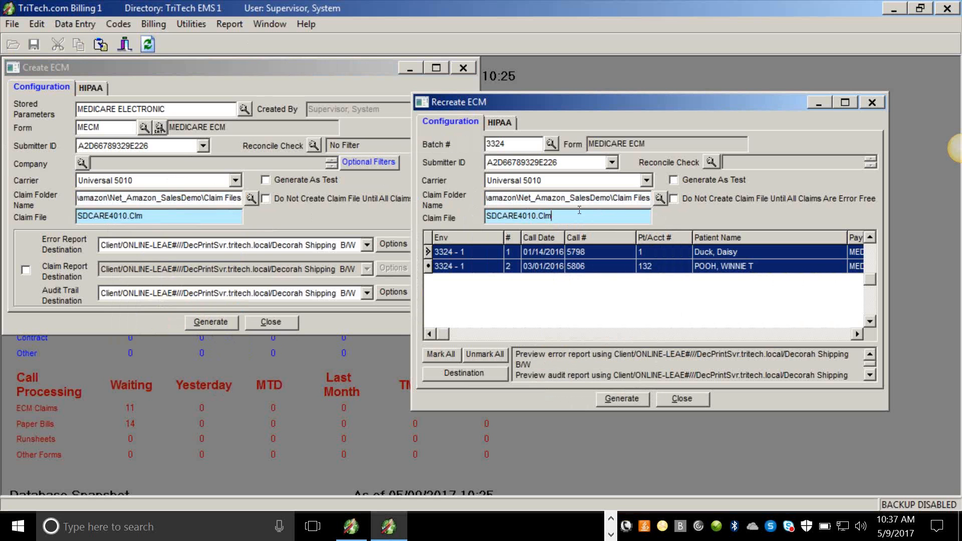
Inspect the claim folder location in the folder browser without changing it.
click(660, 198)
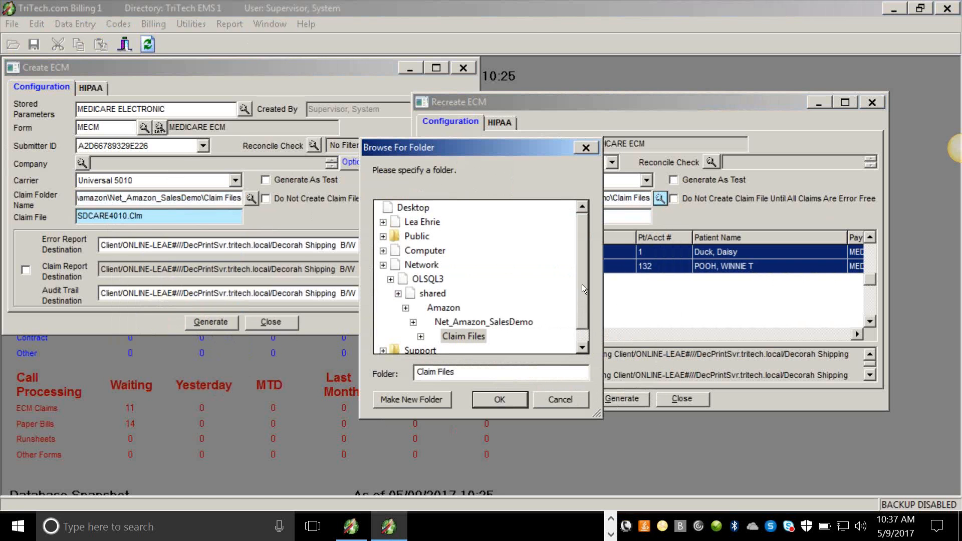
click(387, 216)
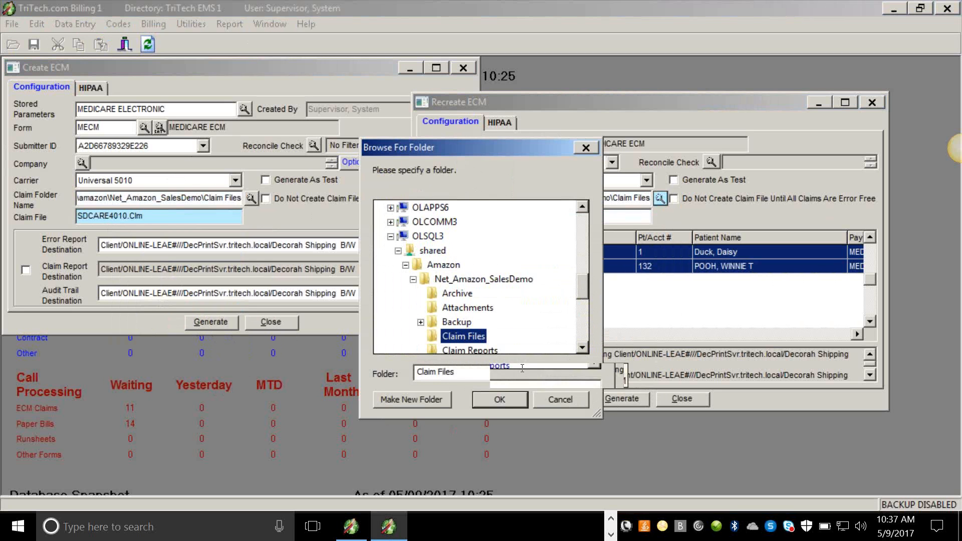
click(570, 398)
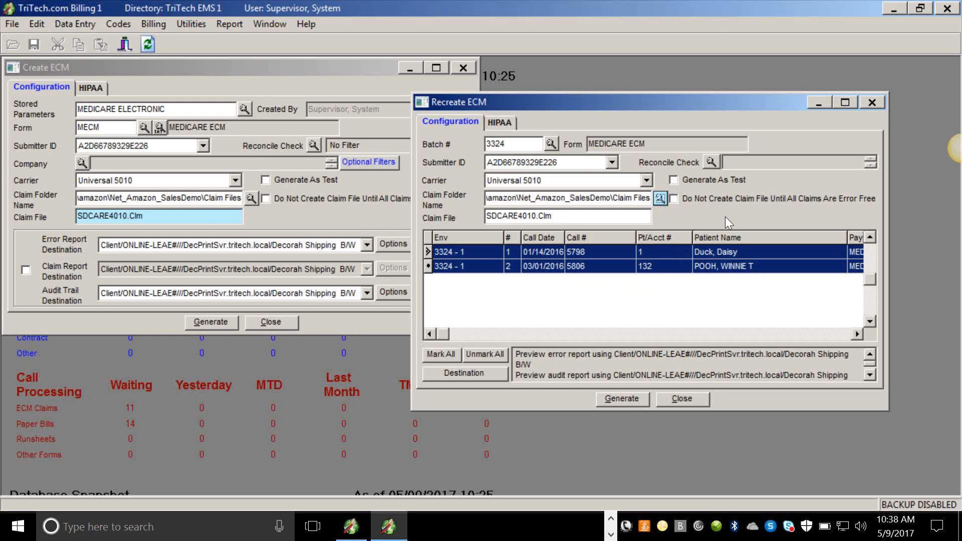
Reselect batch 3324 from the batch number search in Recreate ECM.
click(551, 145)
drag(709, 187, 699, 380)
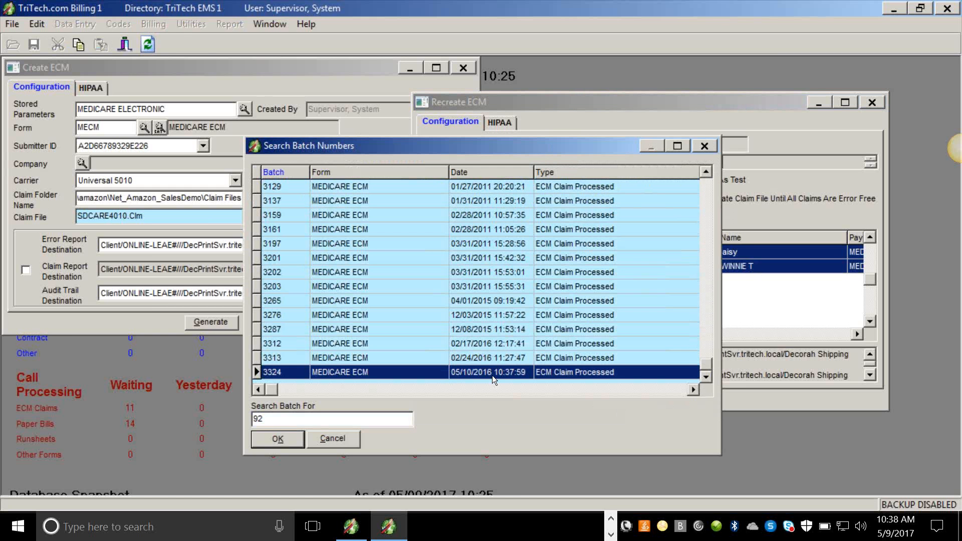
double_click(496, 371)
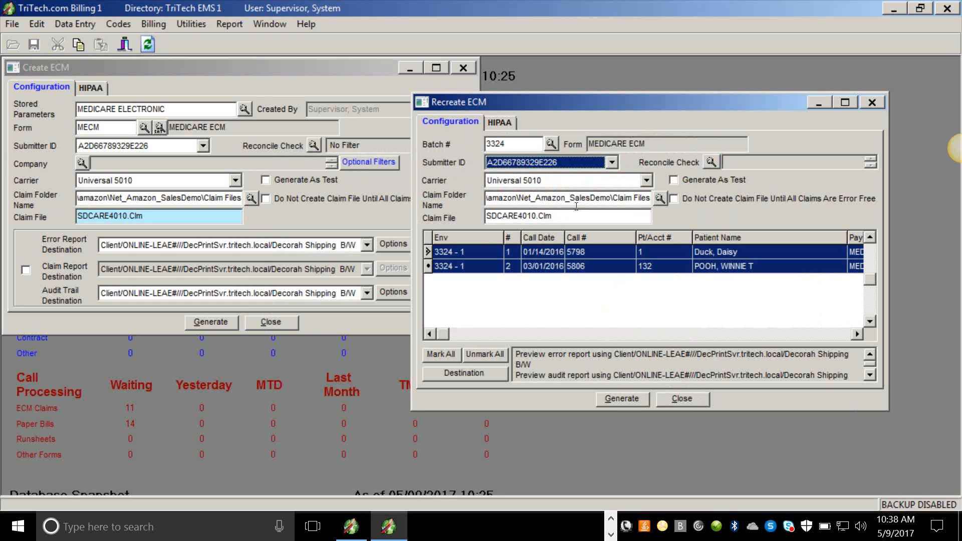
Close the Recreate ECM and Create ECM dialogs.
click(702, 394)
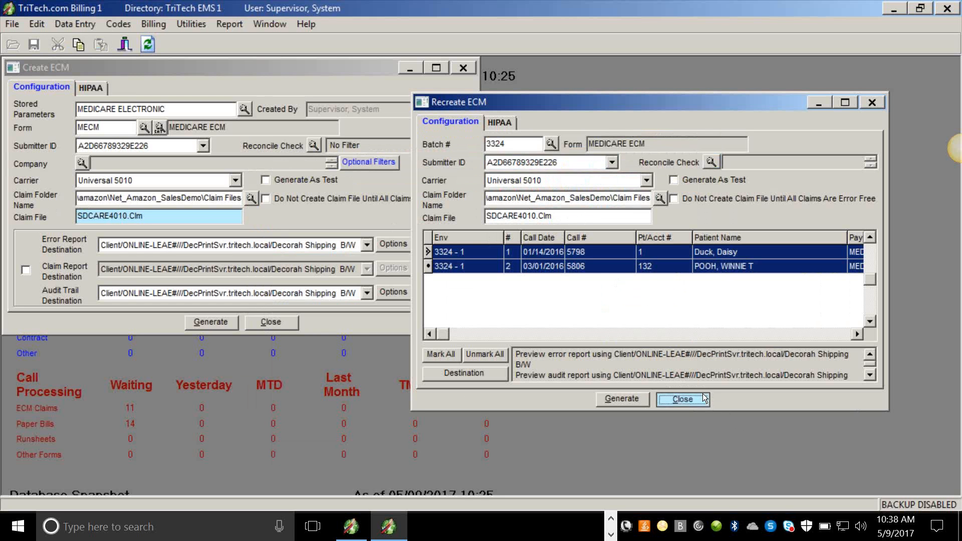
click(281, 326)
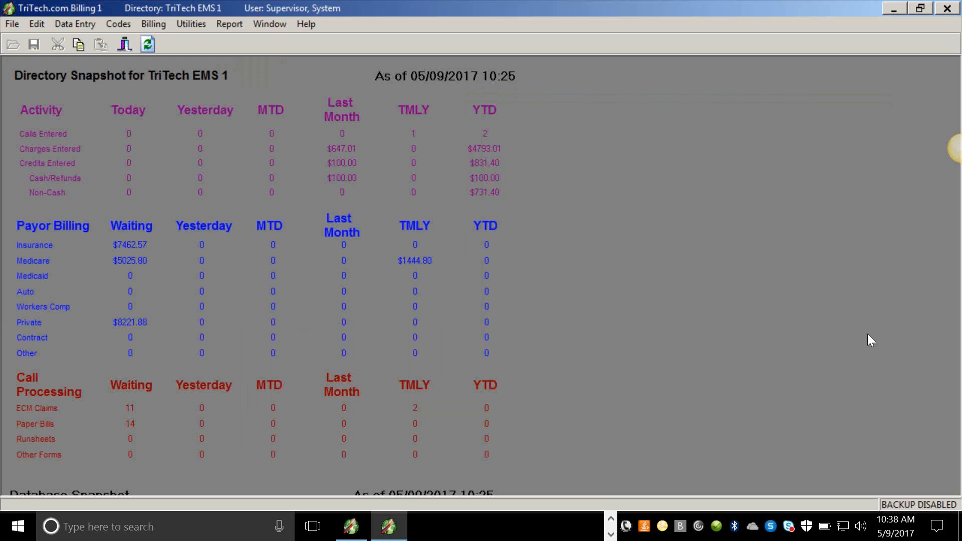